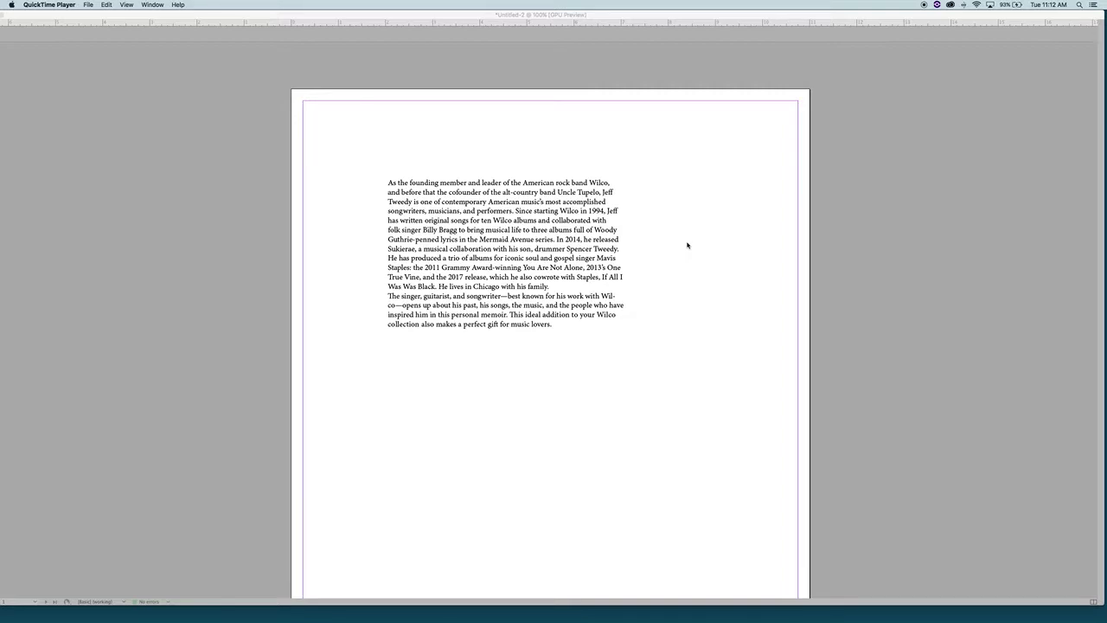
# Switch to InDesign and select the two-paragraph Wilco text frame
pyautogui.click(494, 251)
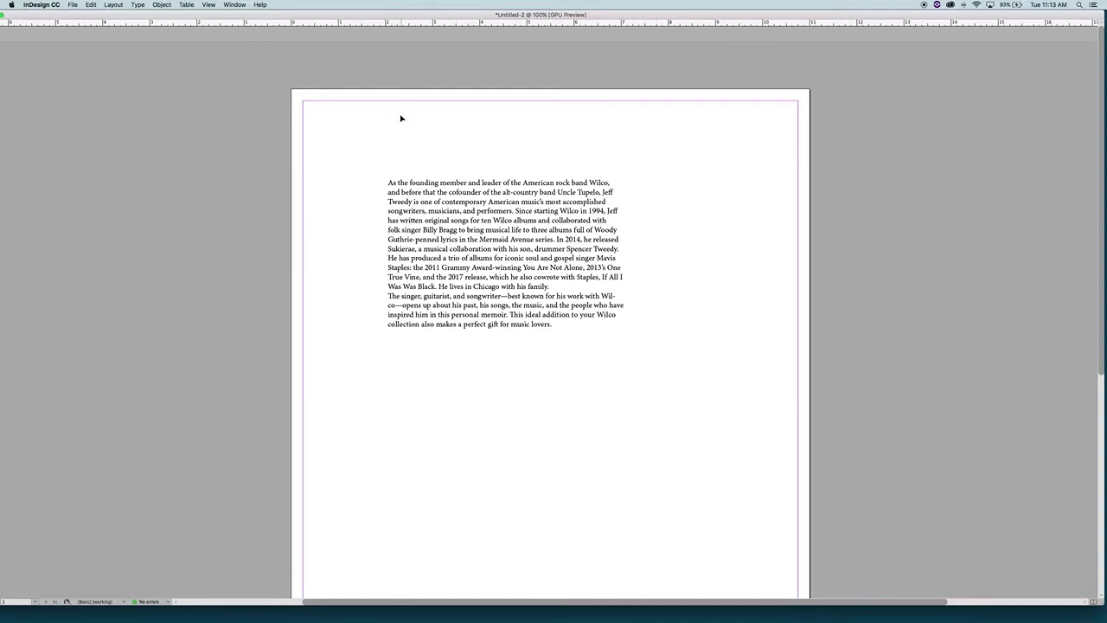
# Show the hidden panels and justify the Wilco text with the last line aligned left
pyautogui.press('Tab')
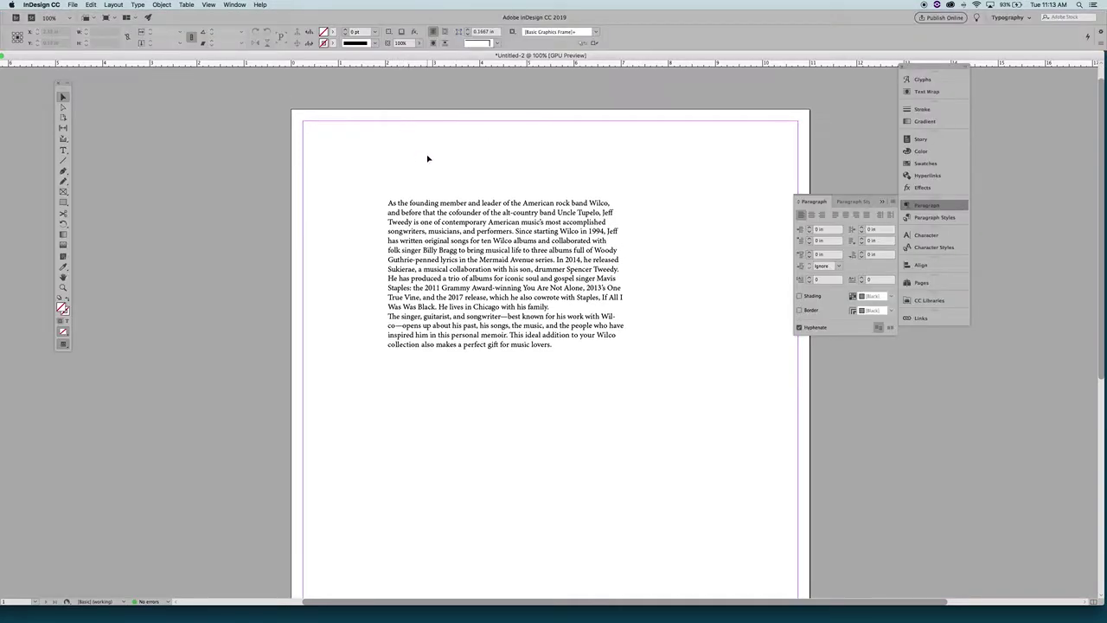
pyautogui.click(468, 261)
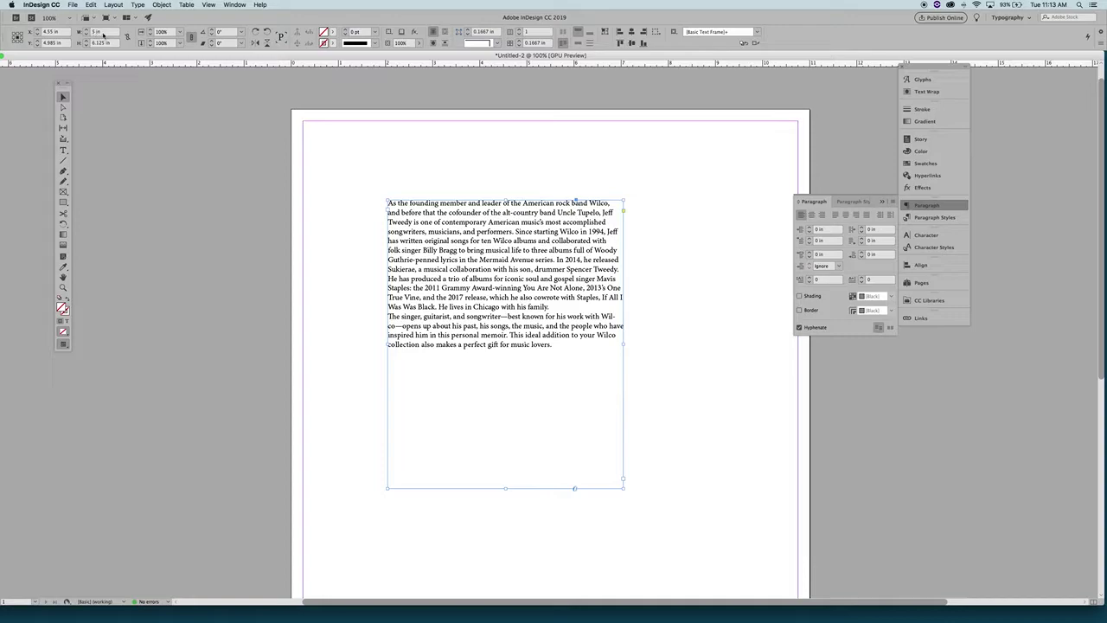
pyautogui.click(499, 161)
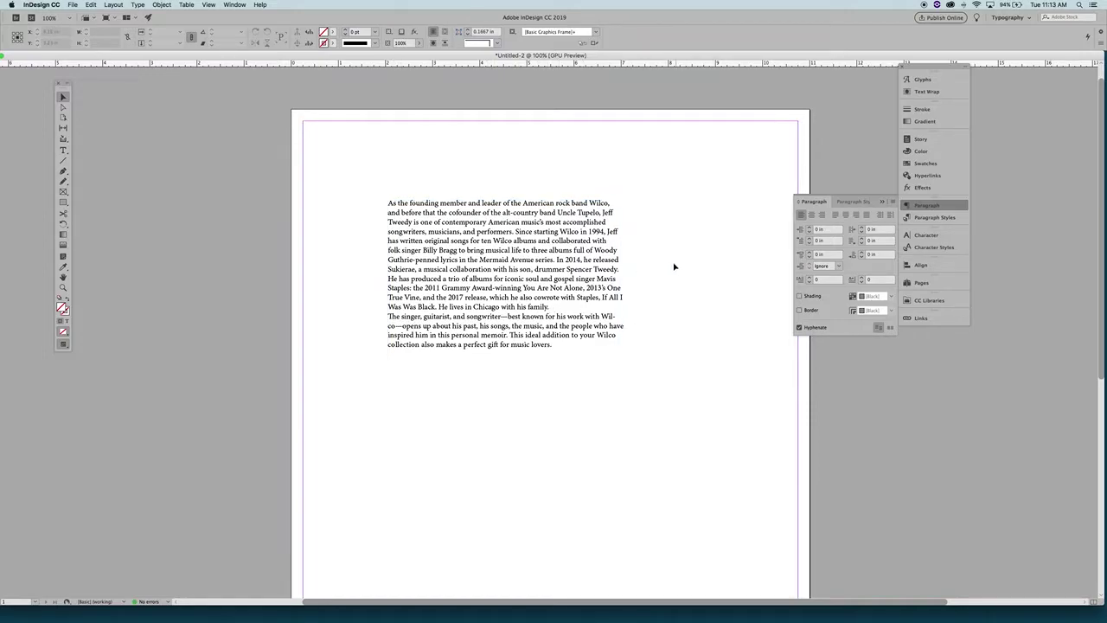
pyautogui.click(561, 267)
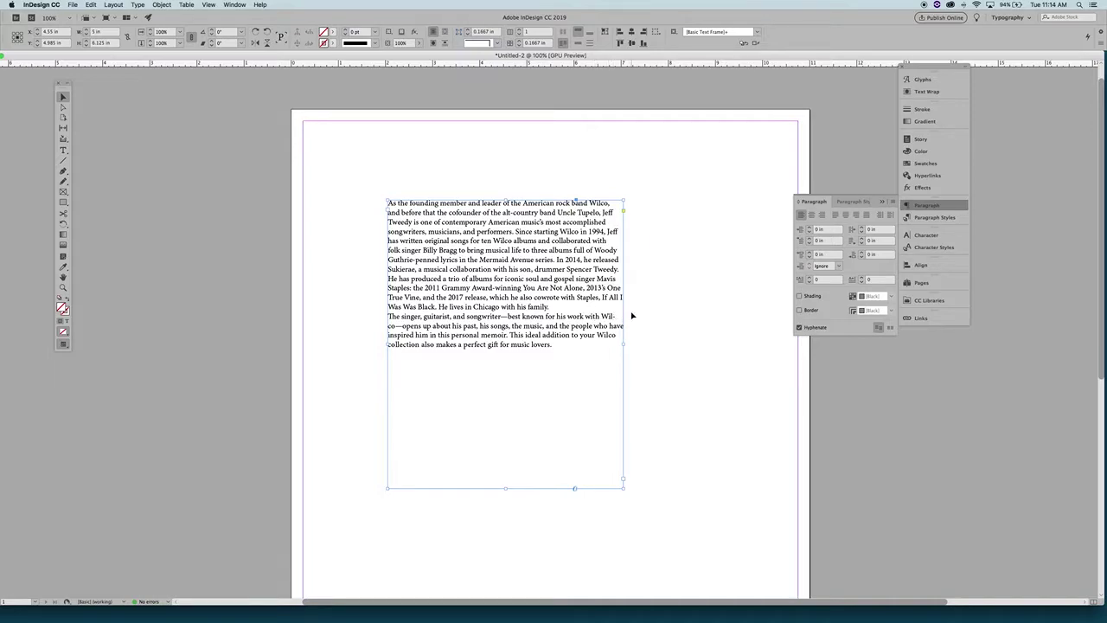
pyautogui.click(835, 215)
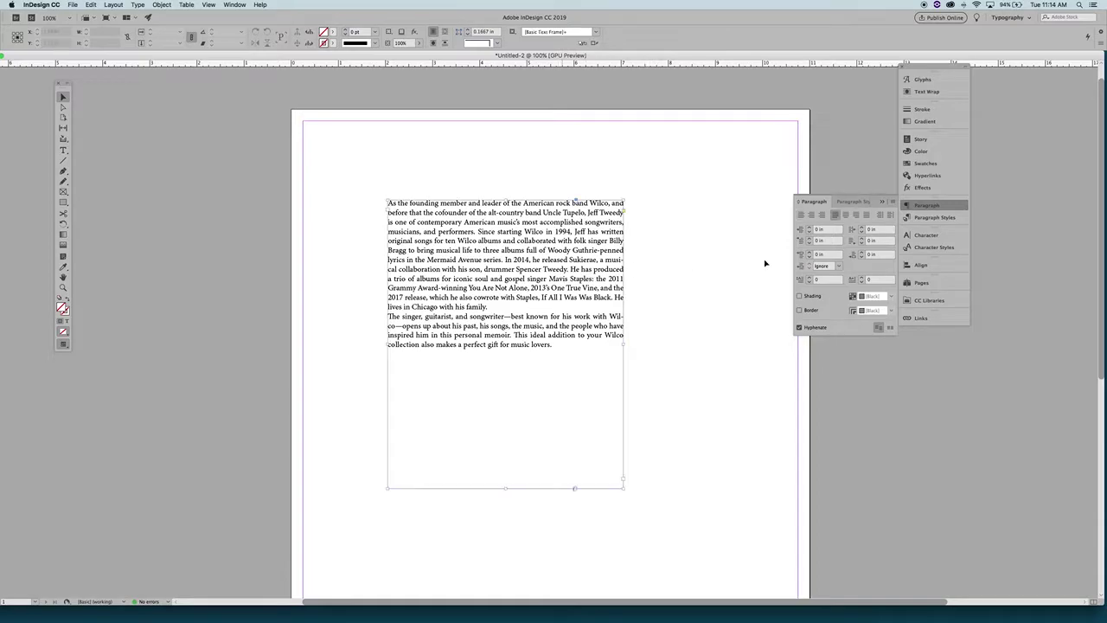
# Set the text in Adobe Garamond Regular at 11.5 pt
pyautogui.click(934, 239)
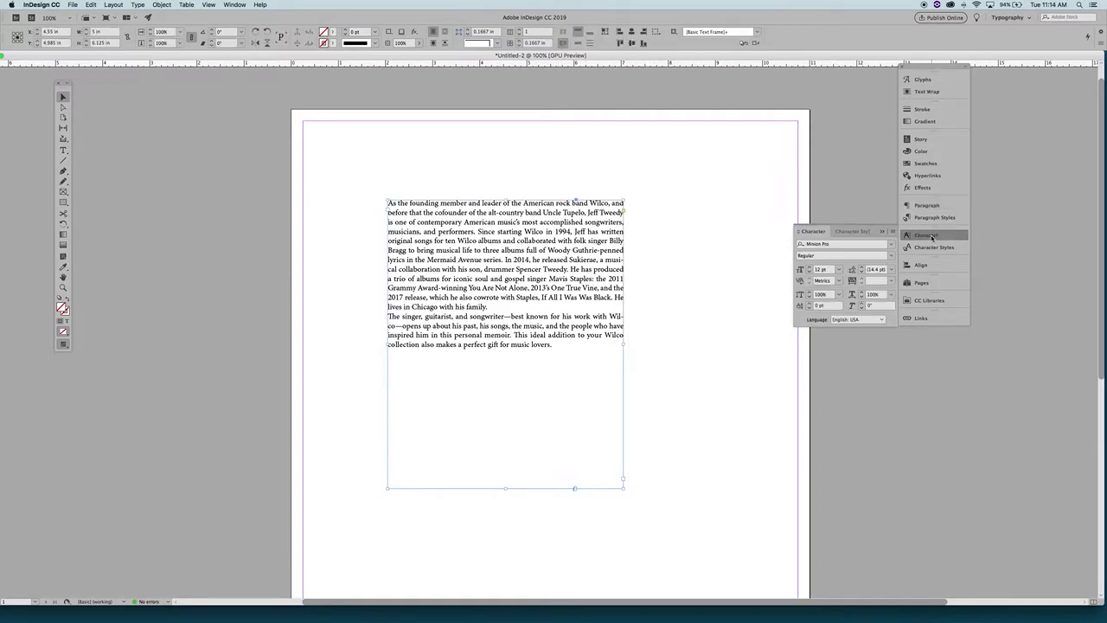
pyautogui.click(837, 244)
pyautogui.write('adob')
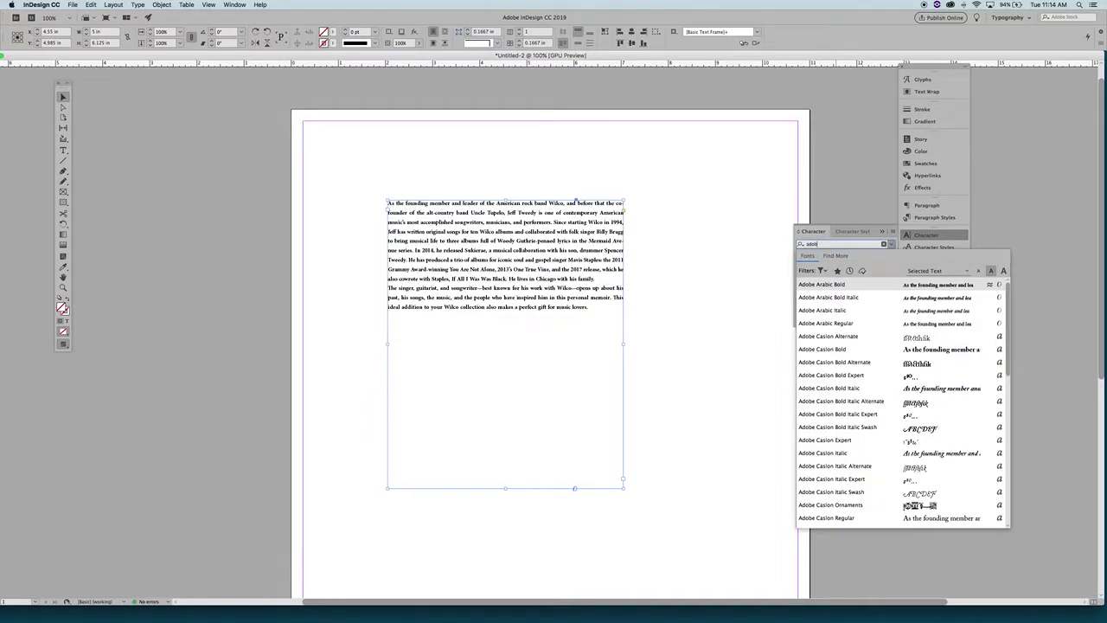
pyautogui.write('e gar')
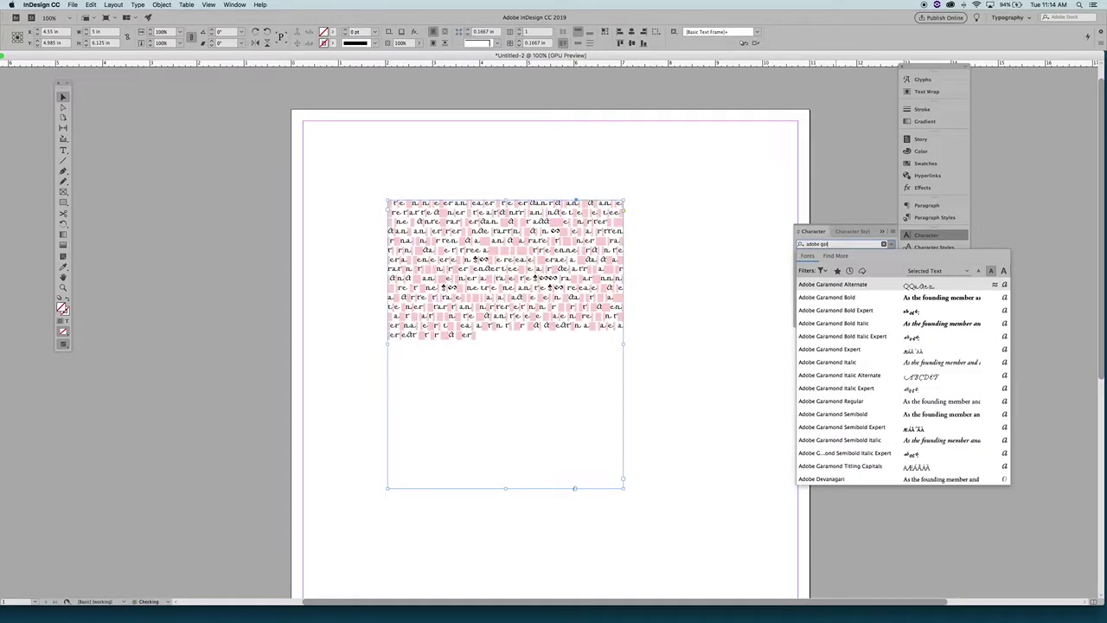
pyautogui.click(860, 403)
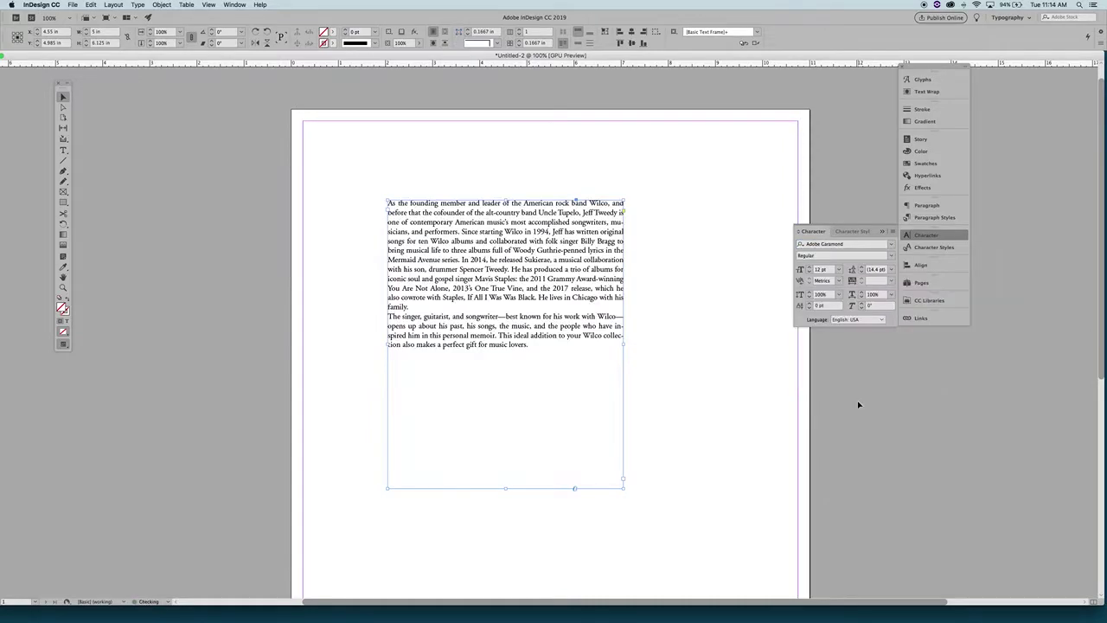
pyautogui.click(811, 273)
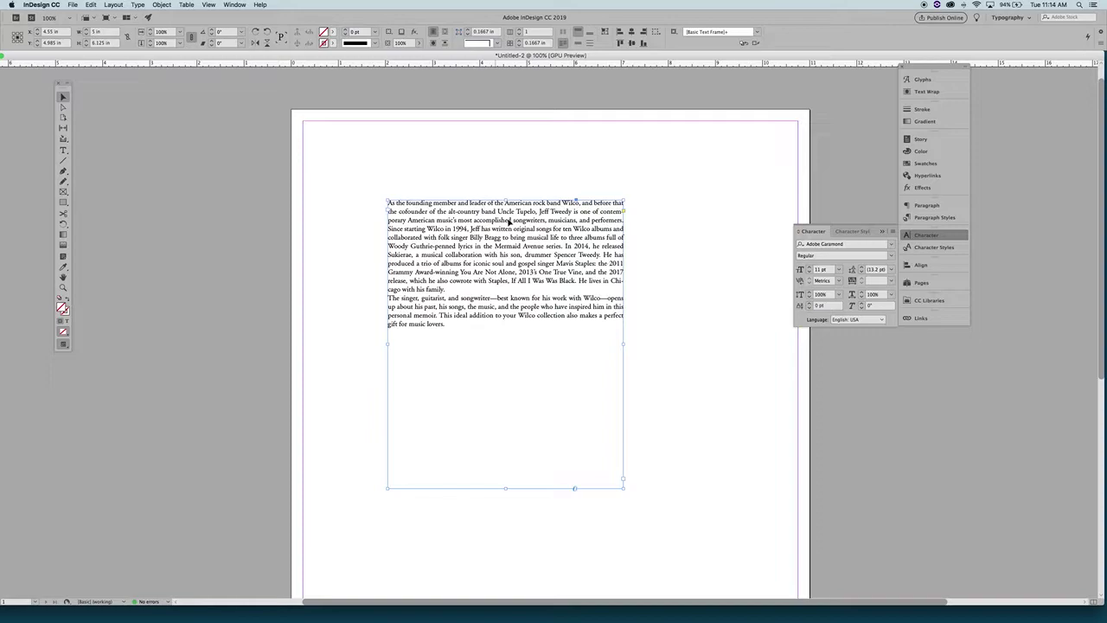
pyautogui.scroll(-1, 743, 264)
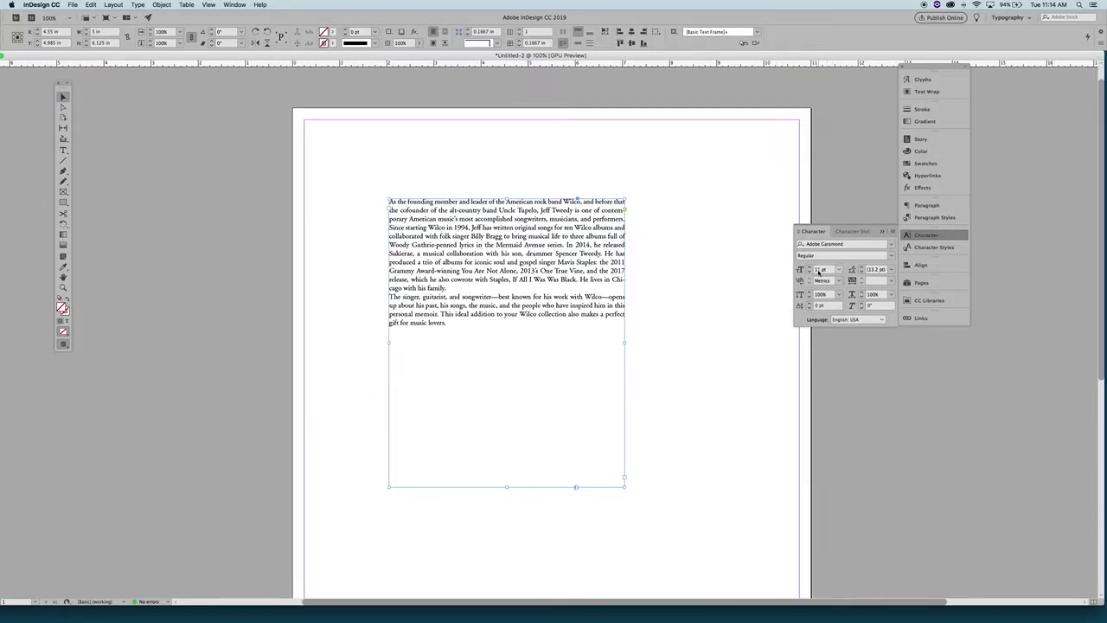
pyautogui.click(820, 269)
pyautogui.write('.5')
pyautogui.press('Return')
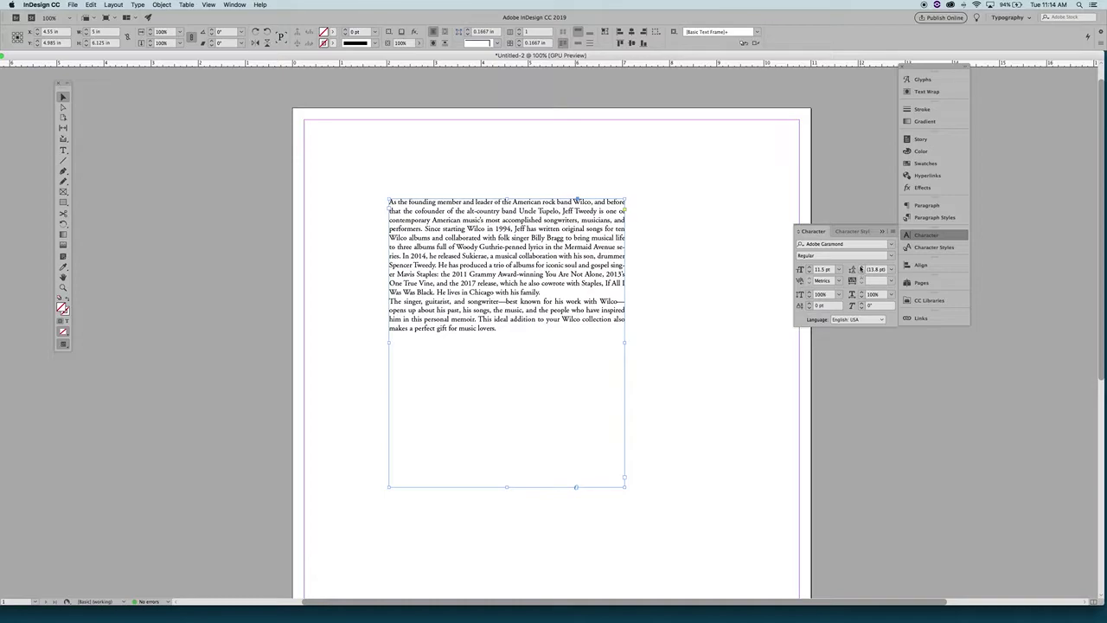
# Set the leading to 14 pt and zoom the page to 125%
pyautogui.click(861, 269)
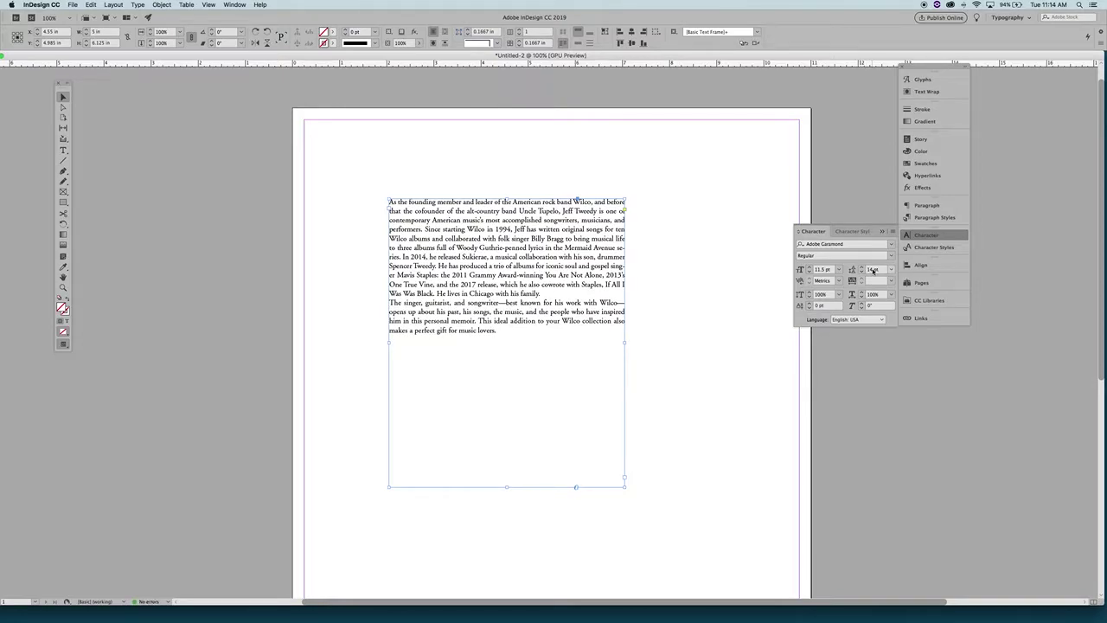
pyautogui.click(870, 269)
pyautogui.click(640, 291)
pyautogui.press('z')
pyautogui.click(536, 265)
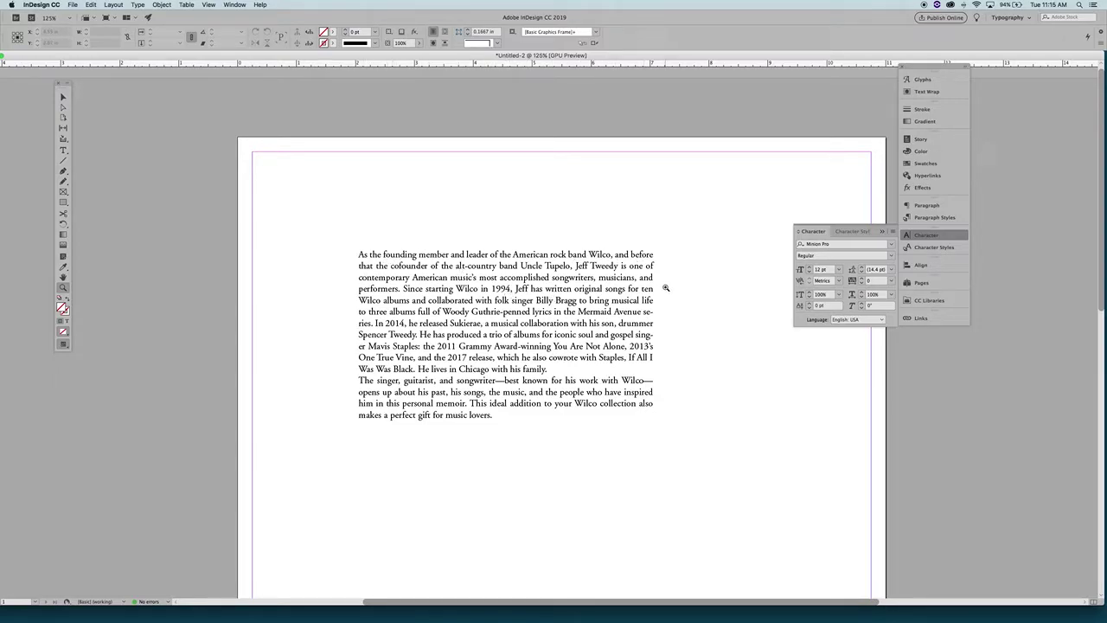
# Set the Wilco text frame's tracking to 0, leaving kerning on Metrics
pyautogui.press('v')
pyautogui.click(505, 299)
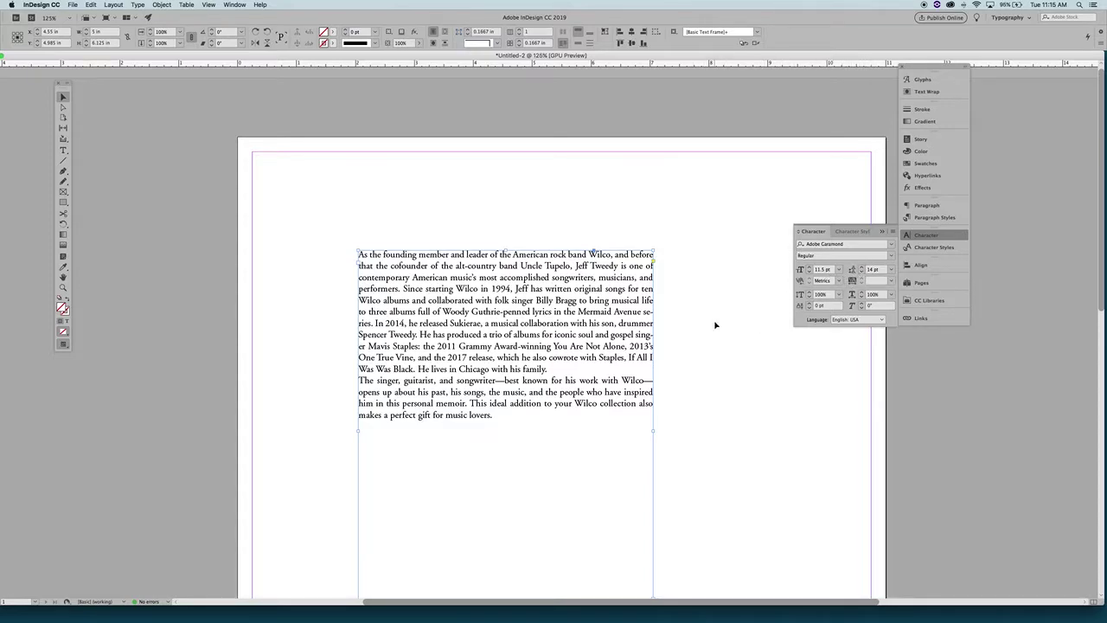
pyautogui.click(891, 281)
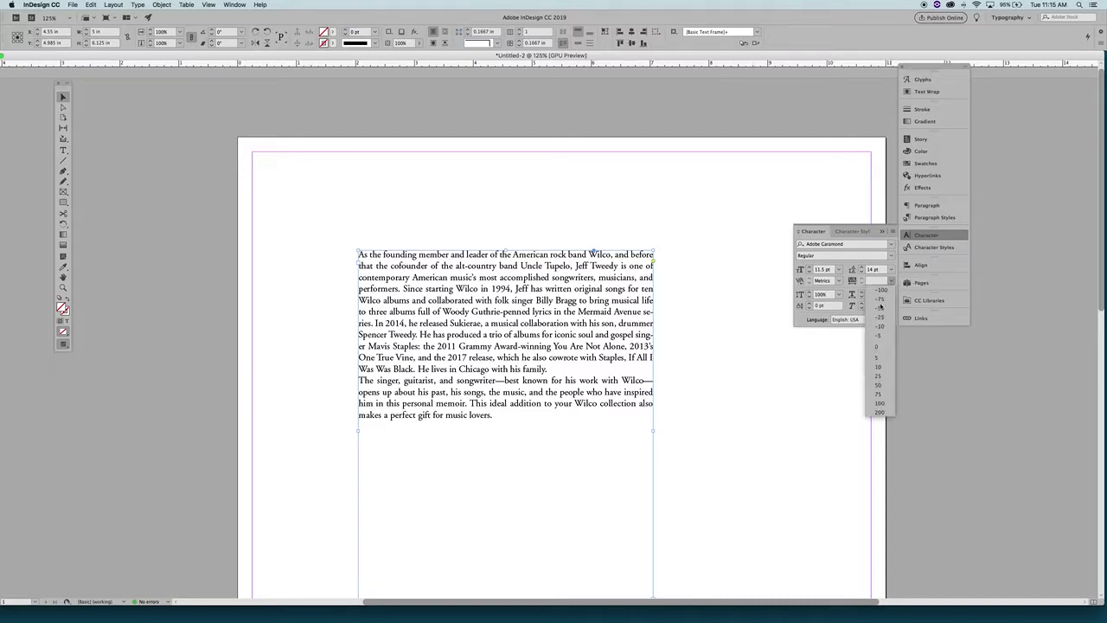
pyautogui.click(877, 346)
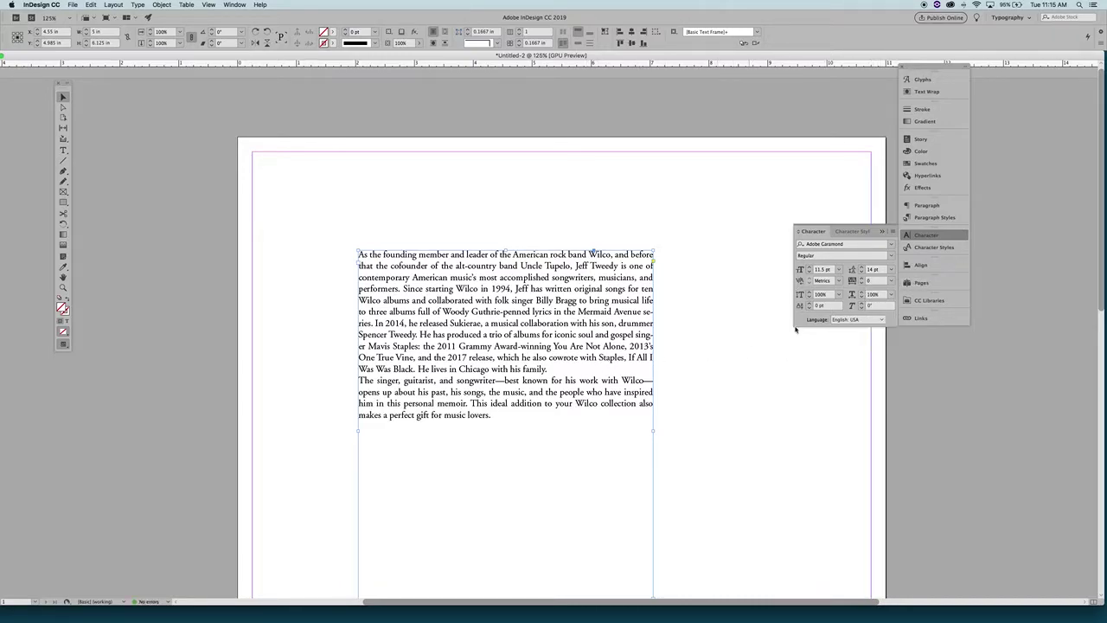
pyautogui.click(838, 281)
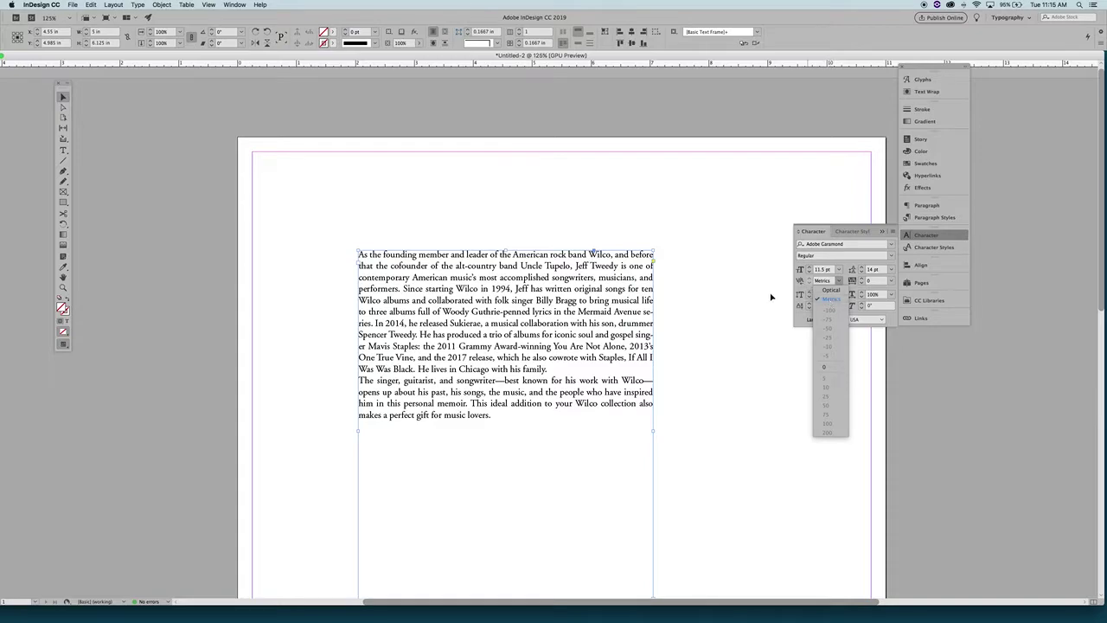
pyautogui.click(706, 292)
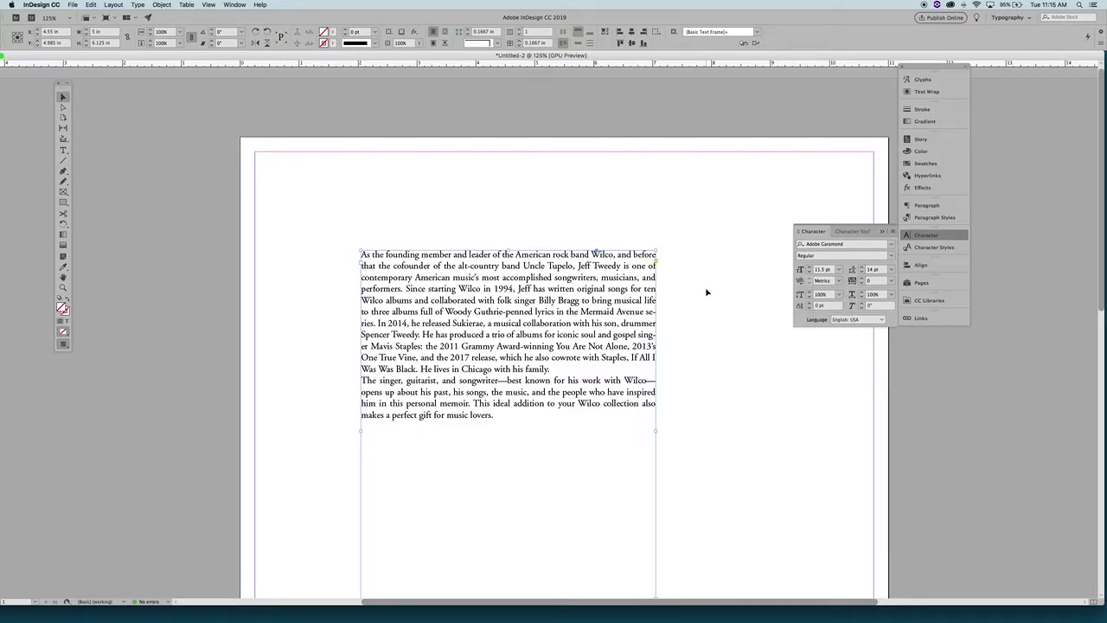
pyautogui.click(706, 292)
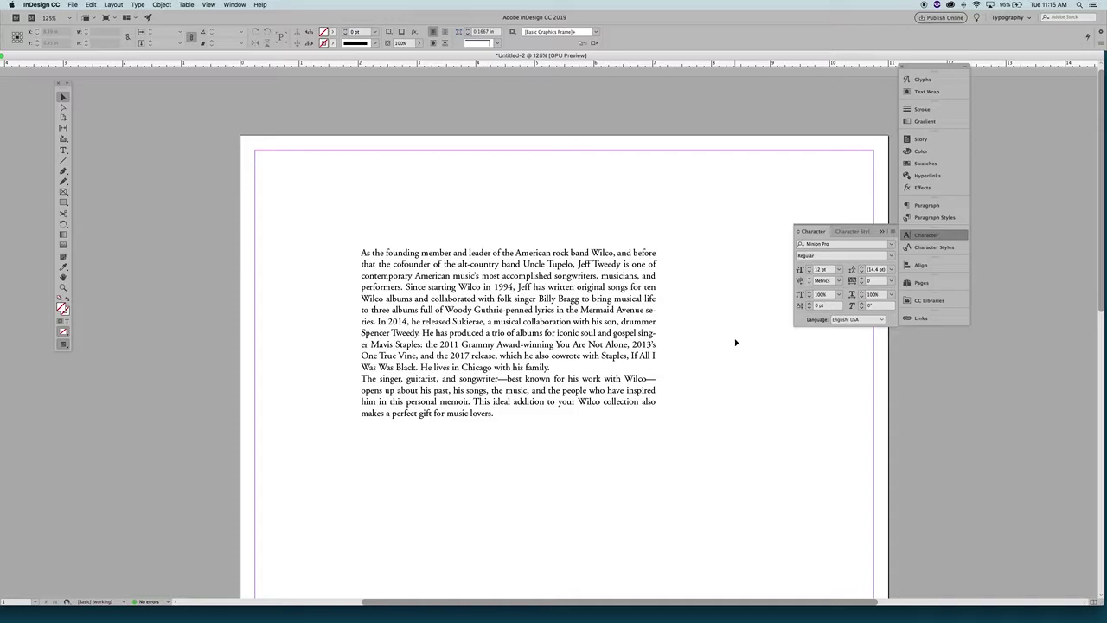
pyautogui.click(570, 309)
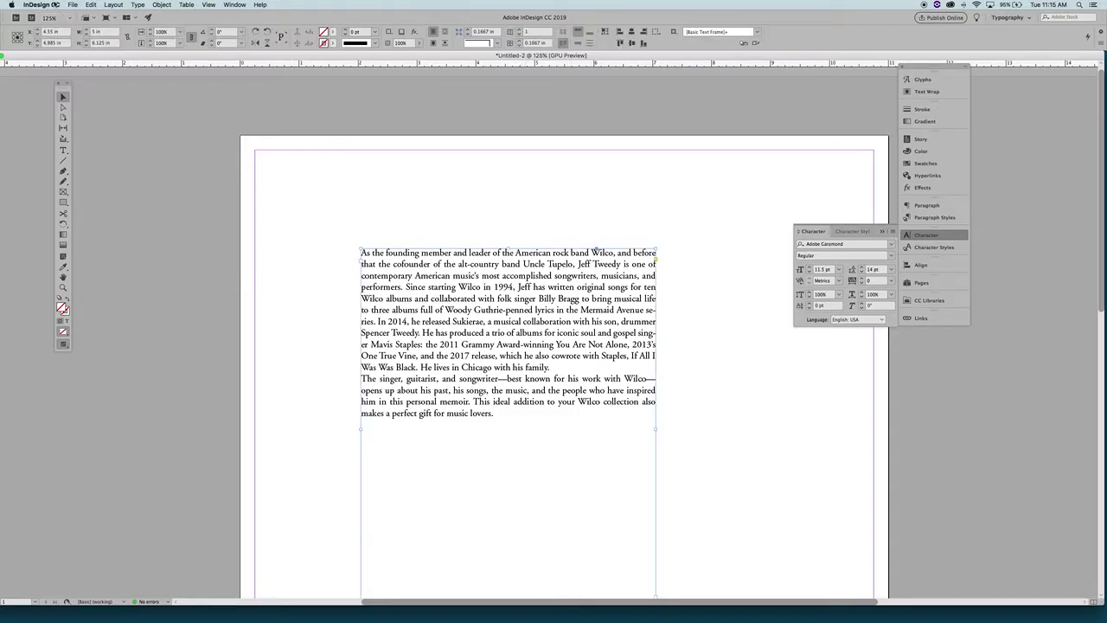
# Turn on H&J violation highlighting in the Composition preferences
pyautogui.click(54, 5)
pyautogui.moveTo(58, 23)
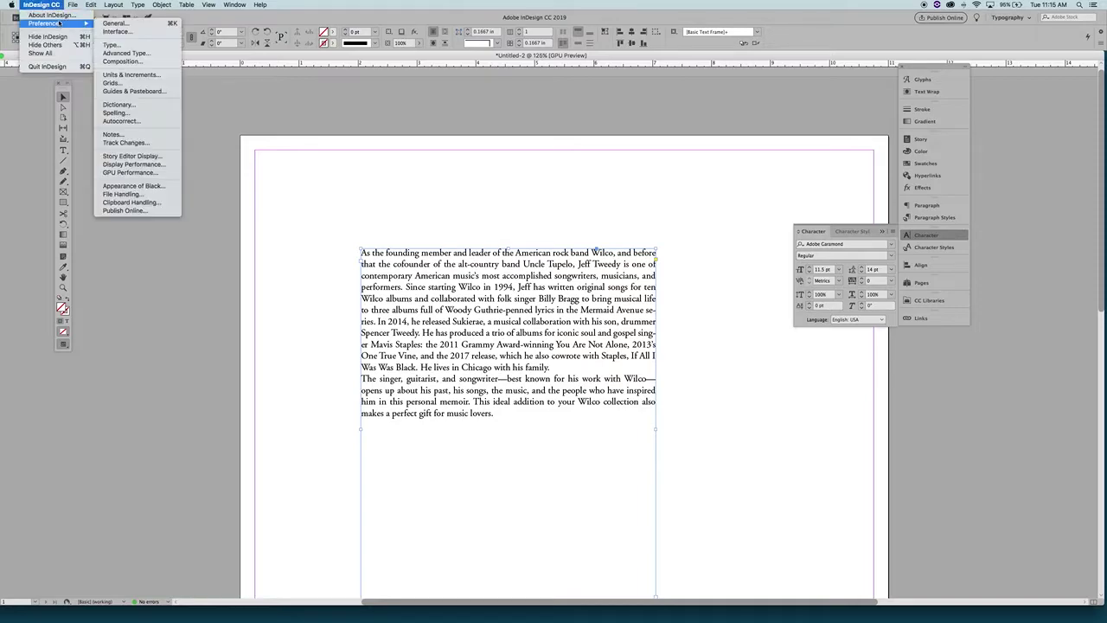
pyautogui.click(137, 61)
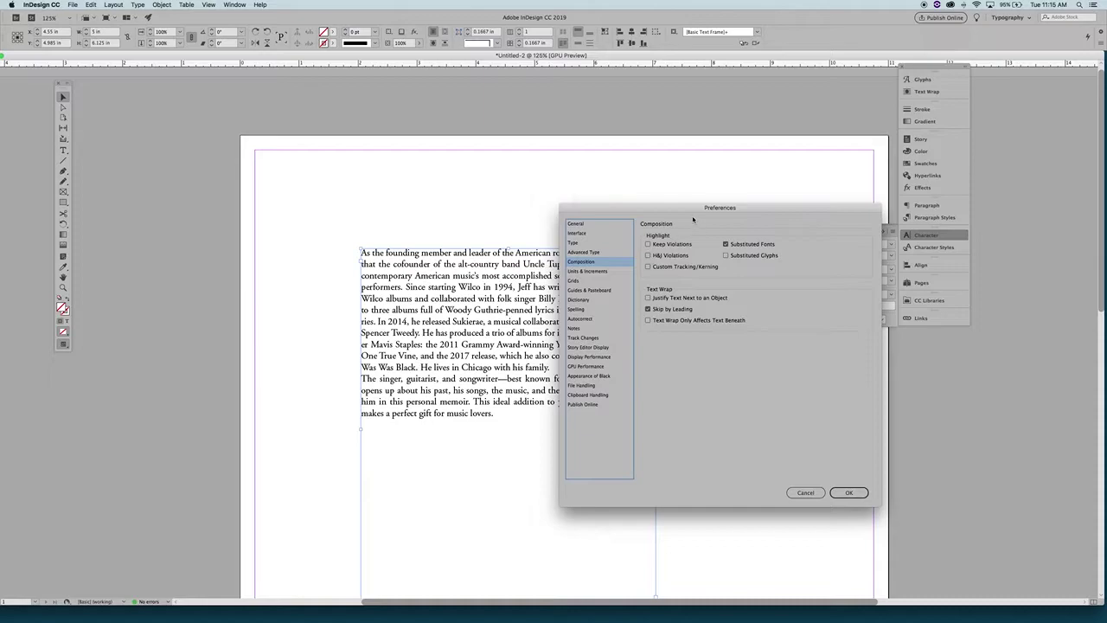
pyautogui.moveTo(685, 208); pyautogui.dragTo(184, 132)
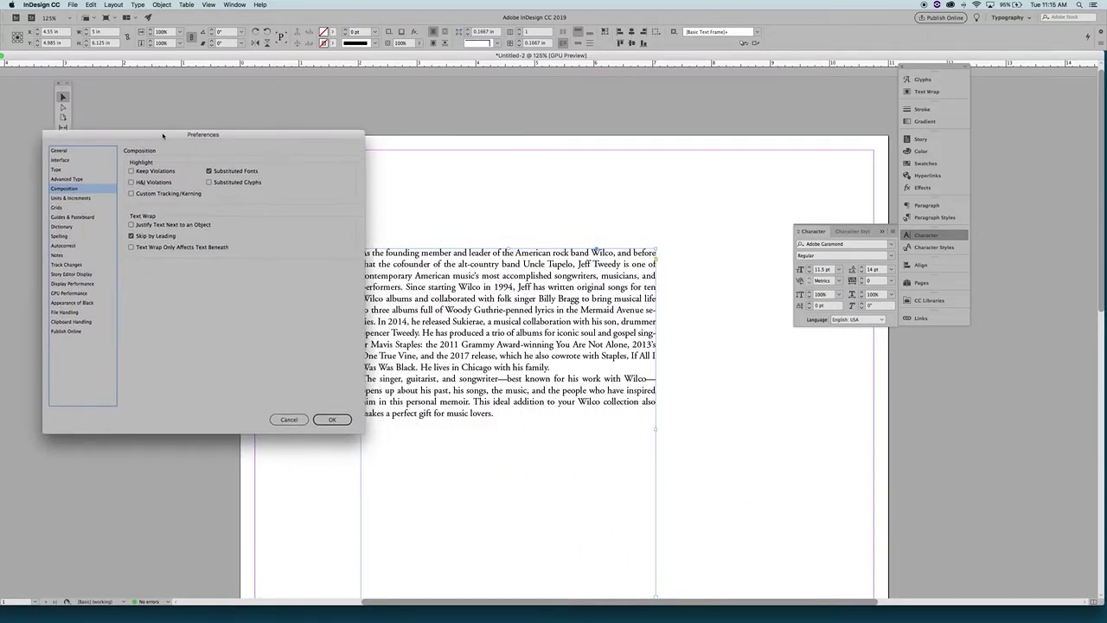
pyautogui.moveTo(163, 135); pyautogui.dragTo(160, 139)
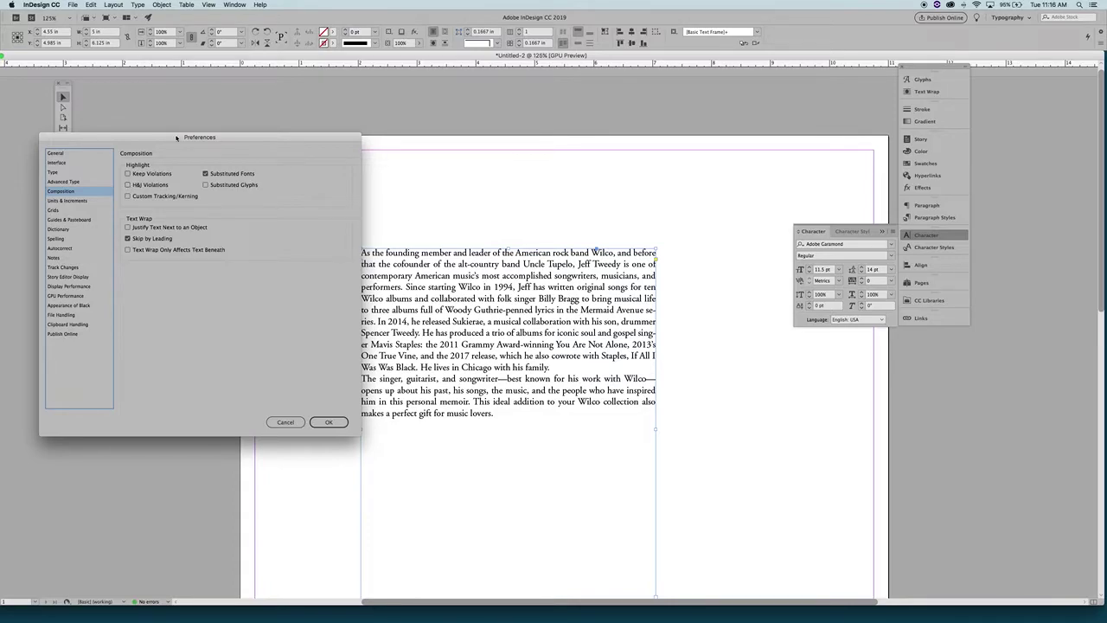
pyautogui.moveTo(176, 137); pyautogui.dragTo(128, 124)
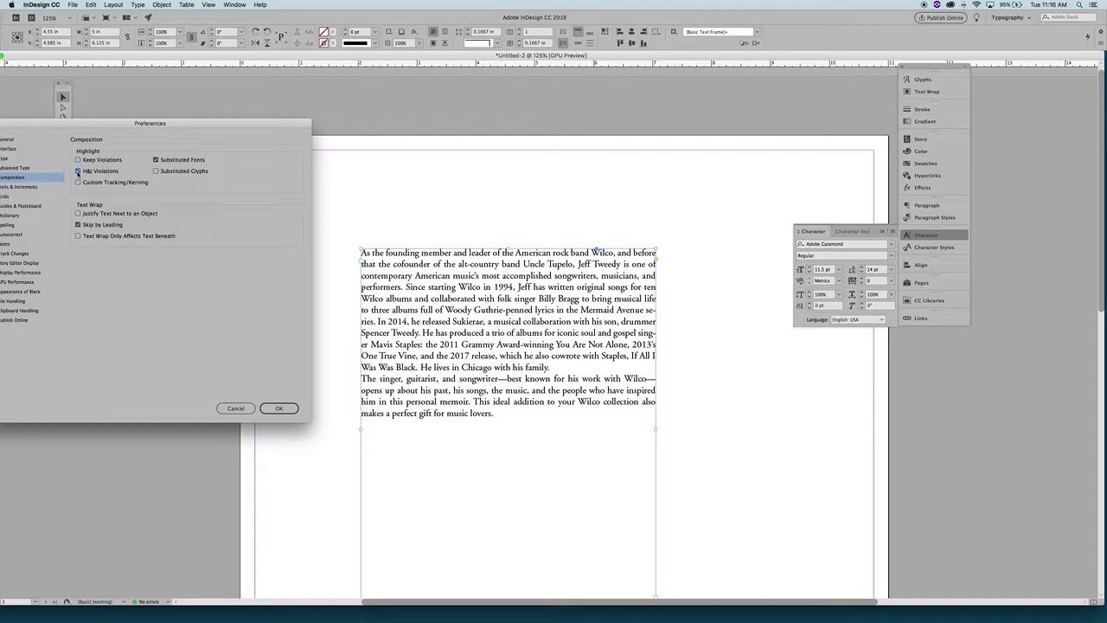
pyautogui.click(279, 410)
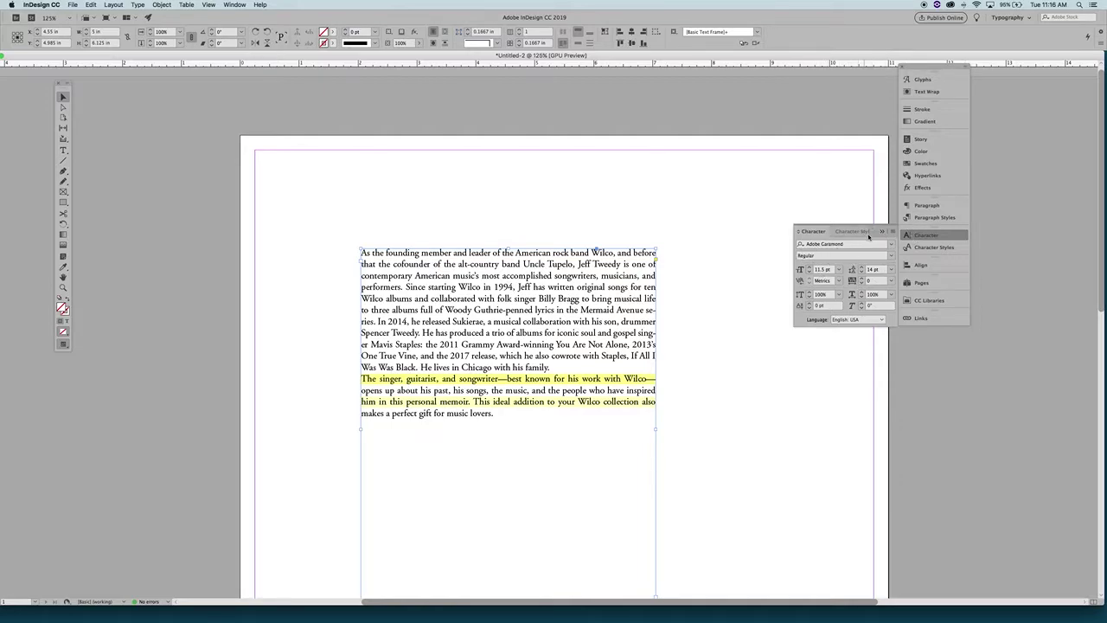
# Create Paragraph Style 1 from the text and open its Justification options
pyautogui.click(932, 218)
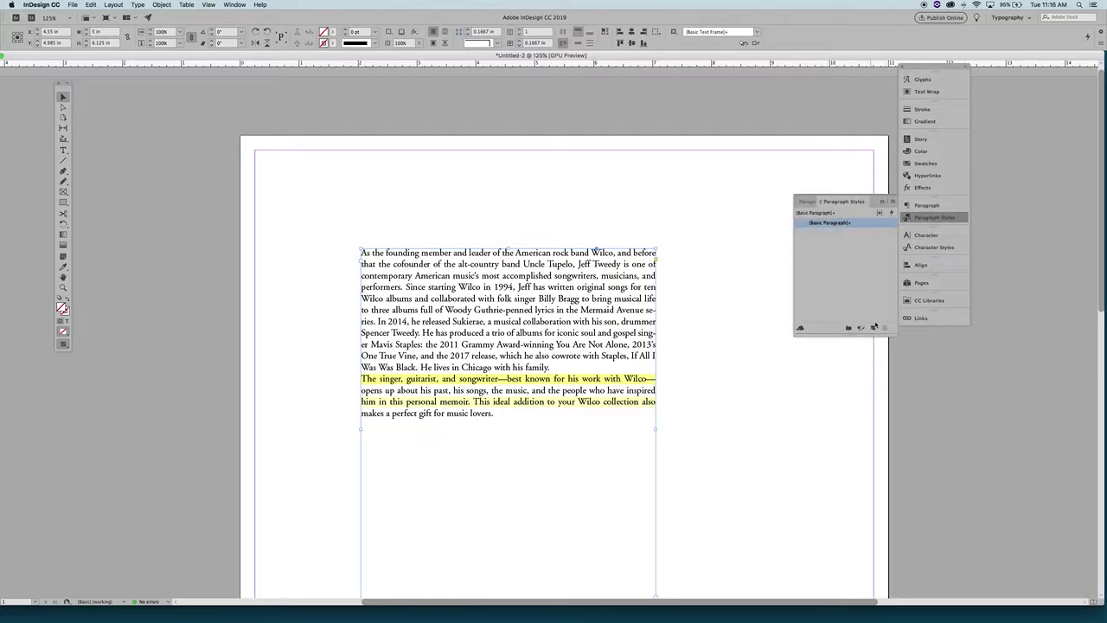
pyautogui.click(873, 329)
pyautogui.doubleClick(859, 234)
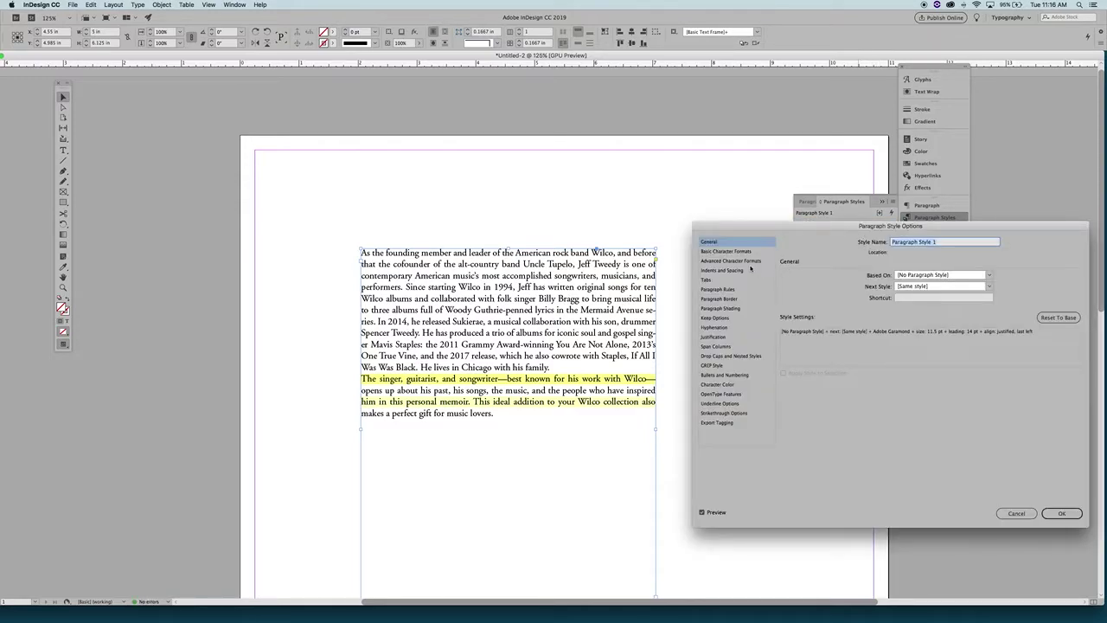
pyautogui.click(715, 336)
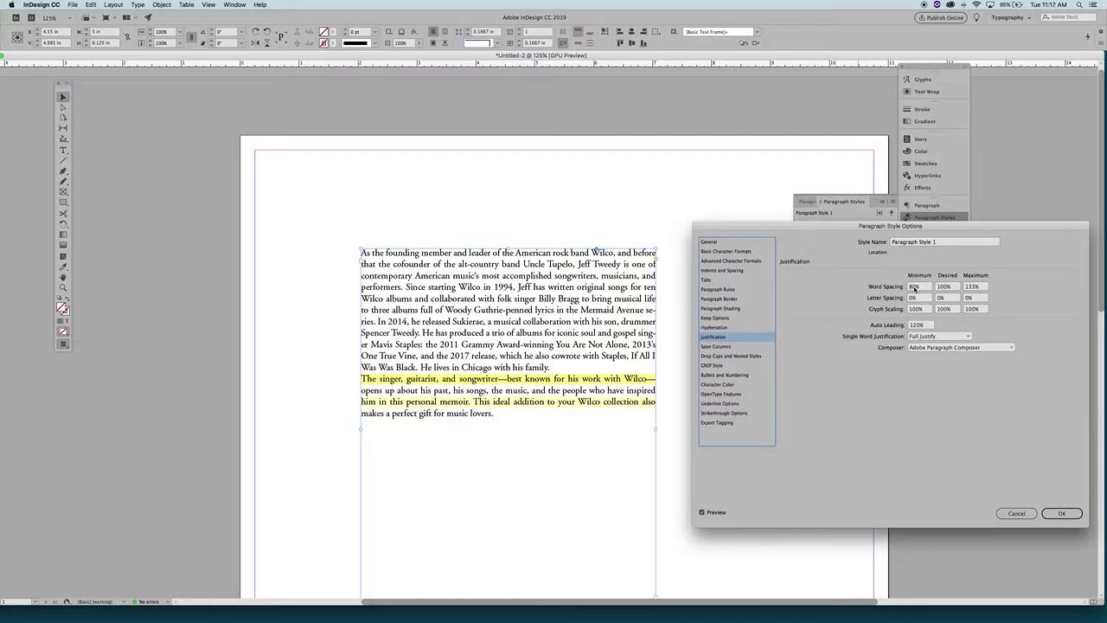
# Set word spacing to 90–120%, letter spacing to −3% to 2%, and minimum glyph scaling to 99%
pyautogui.click(910, 288)
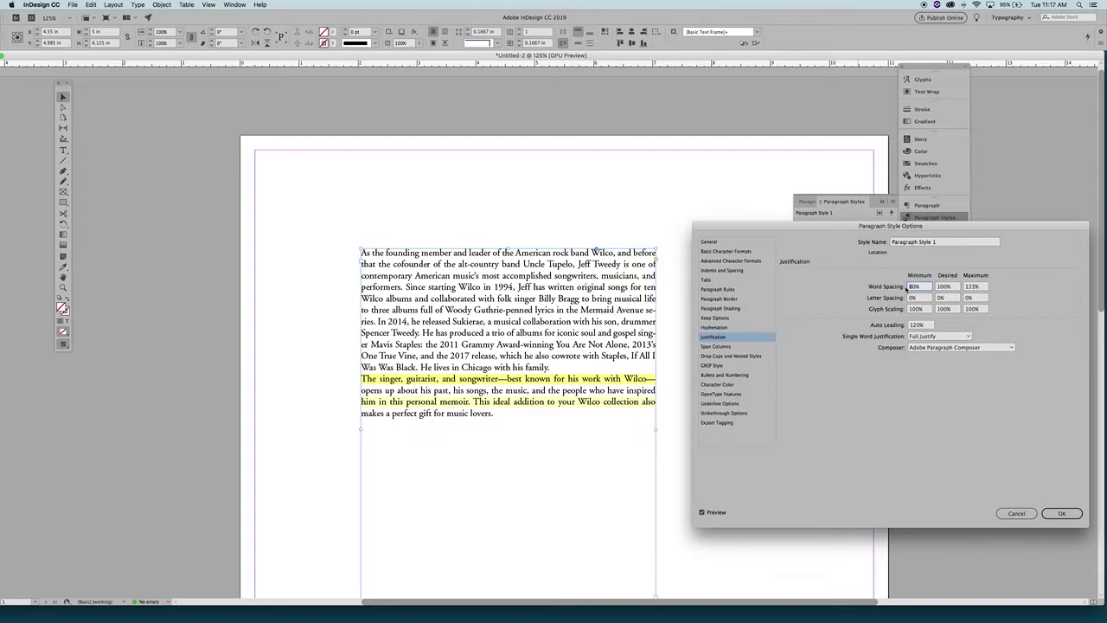
pyautogui.hotkey('shift', 'Up')
pyautogui.hotkey('shift', 'Down')
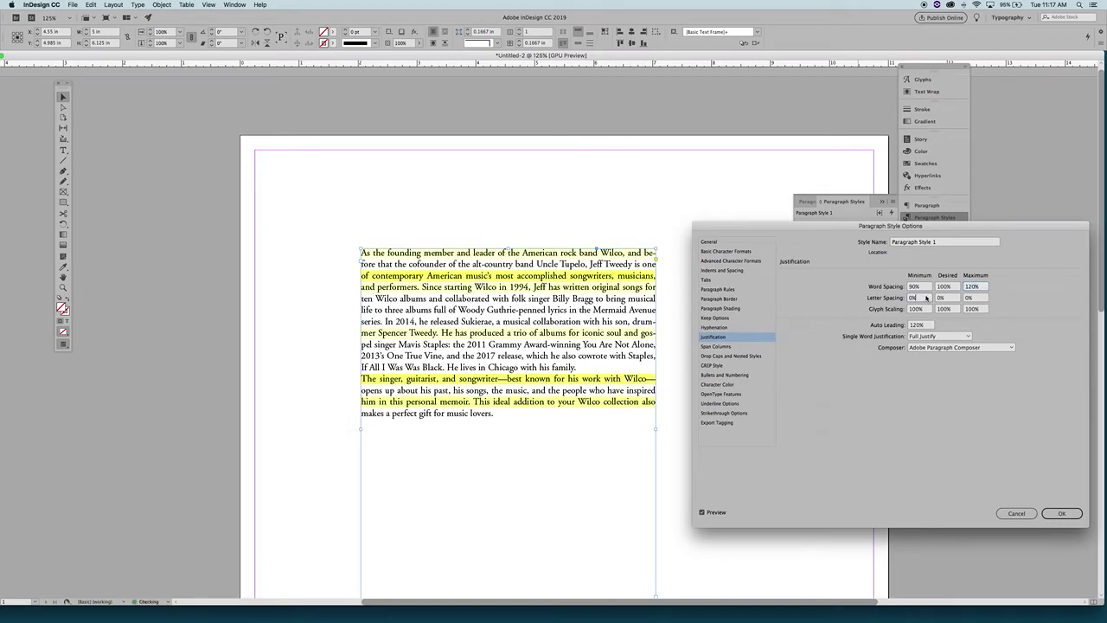
pyautogui.click(912, 299)
pyautogui.write('-3')
pyautogui.click(967, 299)
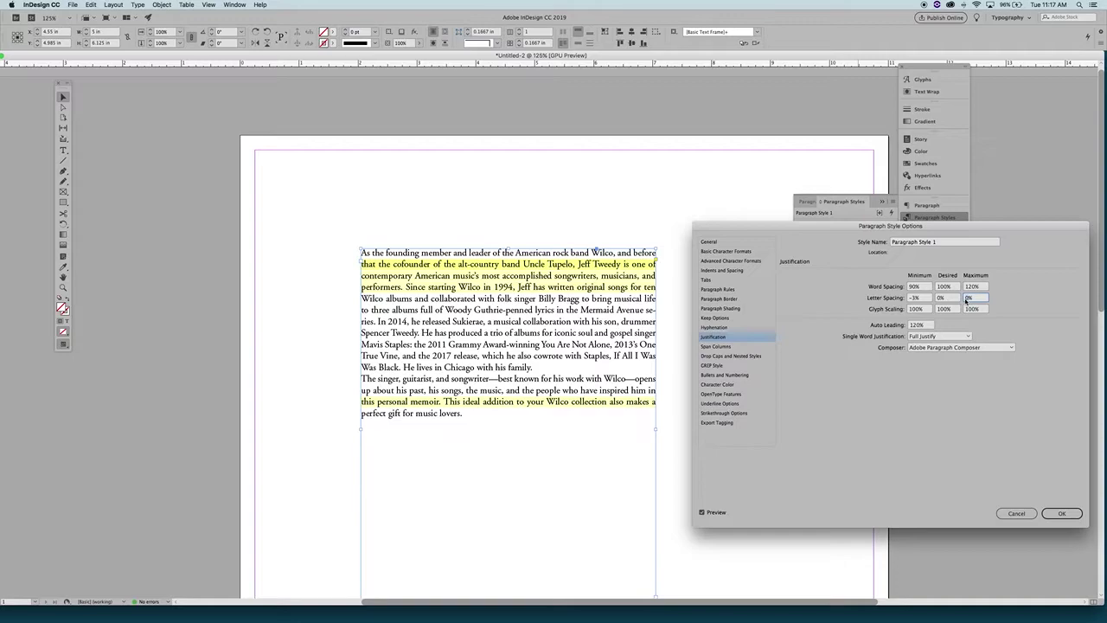
pyautogui.write('2')
pyautogui.click(924, 309)
pyautogui.moveTo(920, 309); pyautogui.dragTo(909, 312)
pyautogui.write('99%')
# Try 101% glyph scaling, then reset glyph scaling to 100% and confirm the style
pyautogui.click(973, 309)
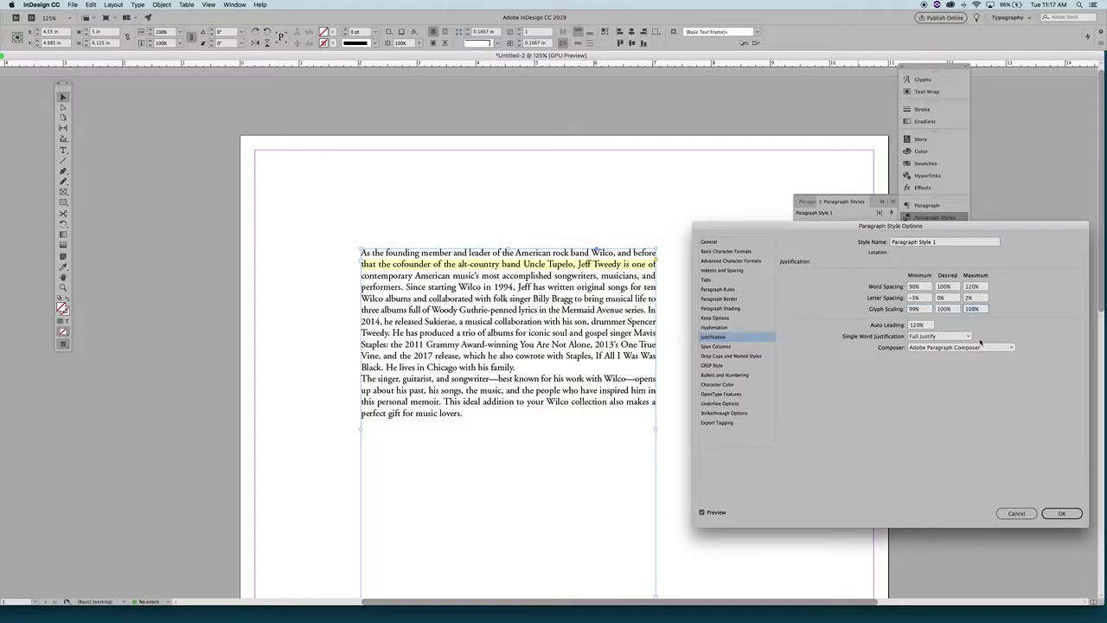
pyautogui.write('101%')
pyautogui.click(913, 309)
pyautogui.click(975, 310)
pyautogui.click(913, 310)
pyautogui.write('100')
pyautogui.doubleClick(971, 309)
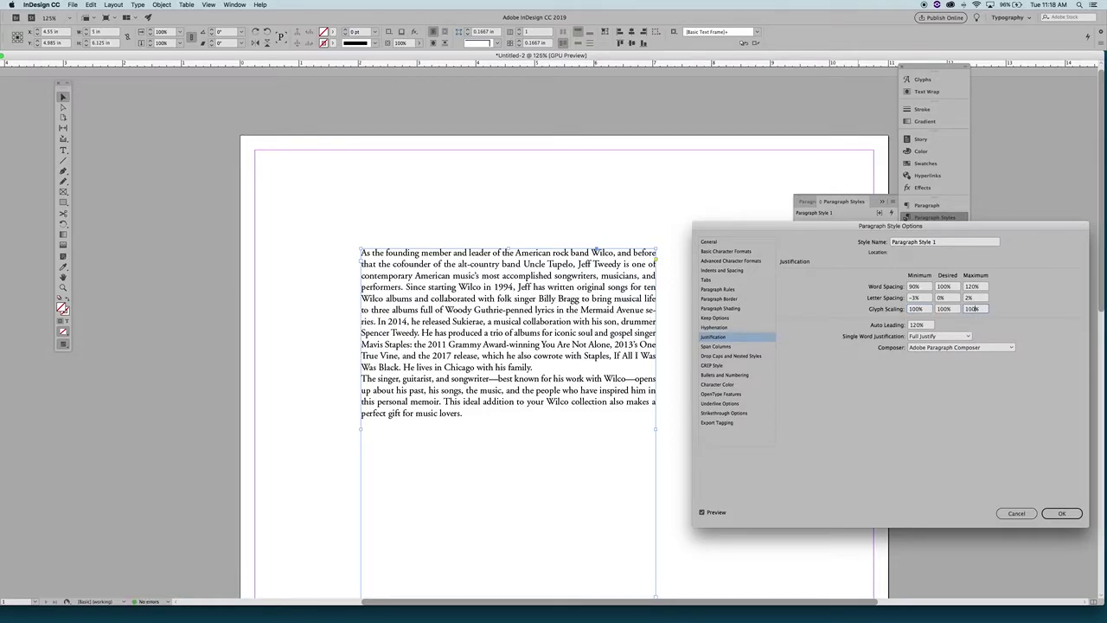
pyautogui.doubleClick(926, 326)
pyautogui.click(1061, 514)
pyautogui.click(1060, 514)
pyautogui.click(62, 151)
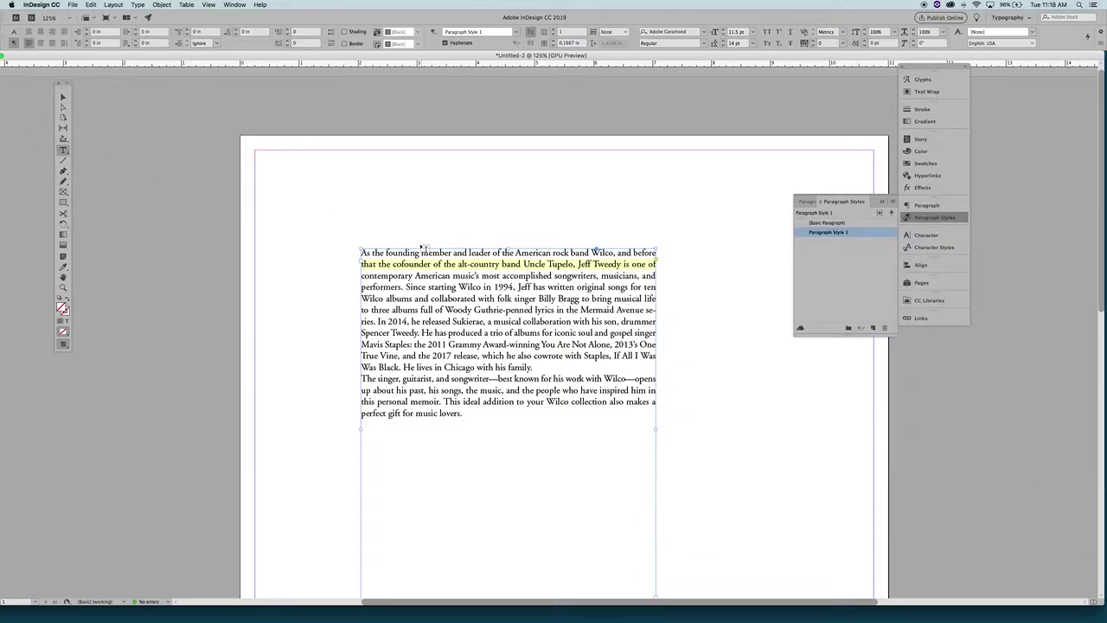
# Track the first paragraph's second line to 20 and zoom the page to 150%
pyautogui.tripleClick(504, 270)
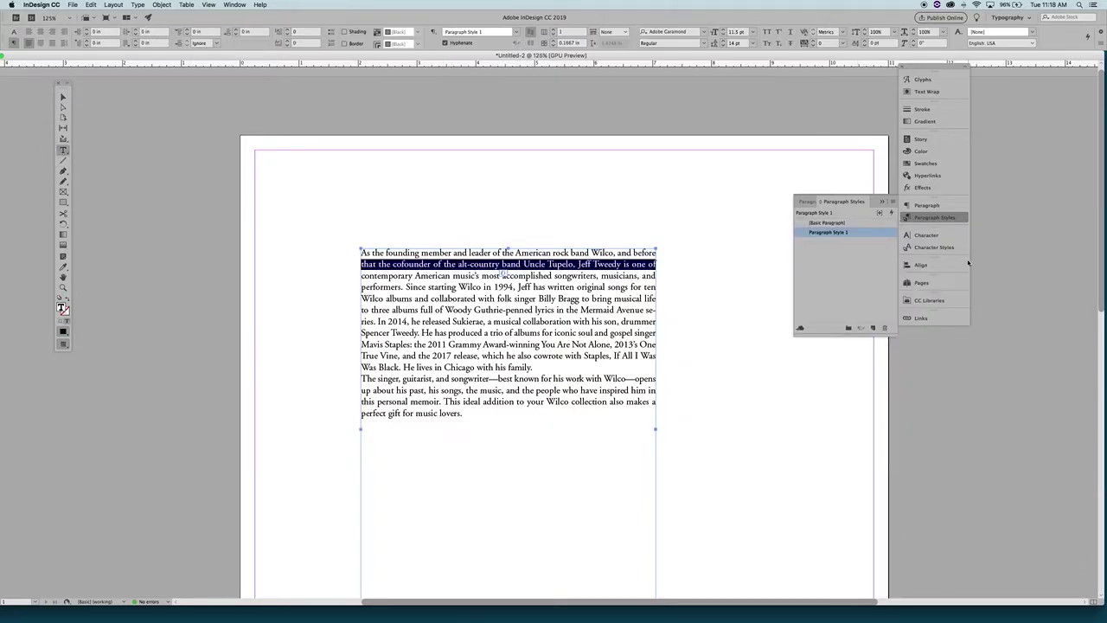
pyautogui.click(925, 237)
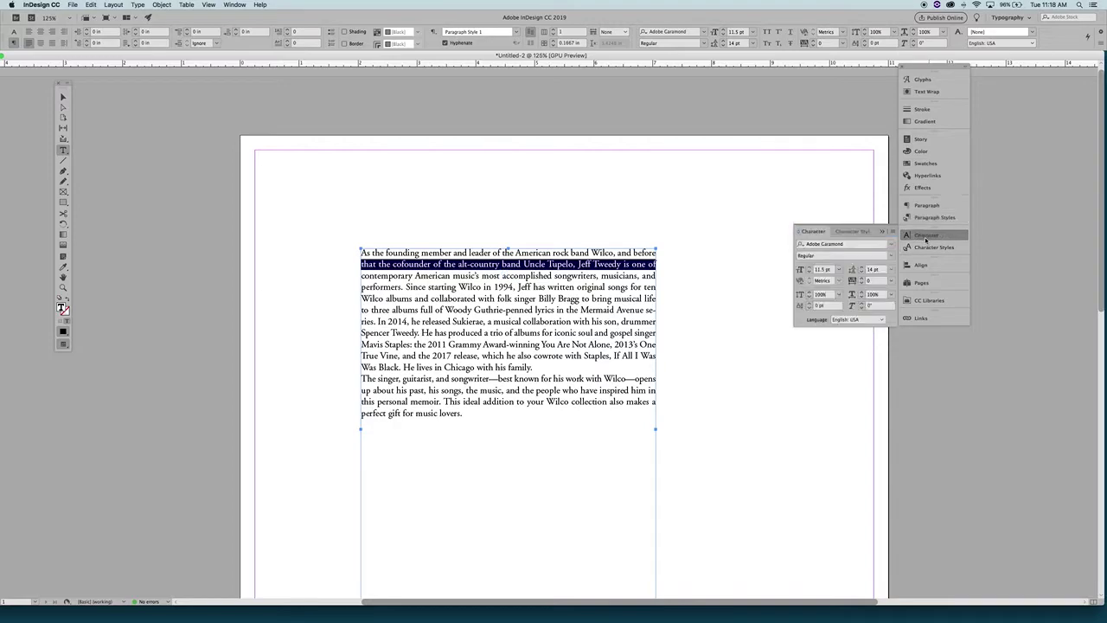
pyautogui.click(859, 278)
pyautogui.click(861, 278)
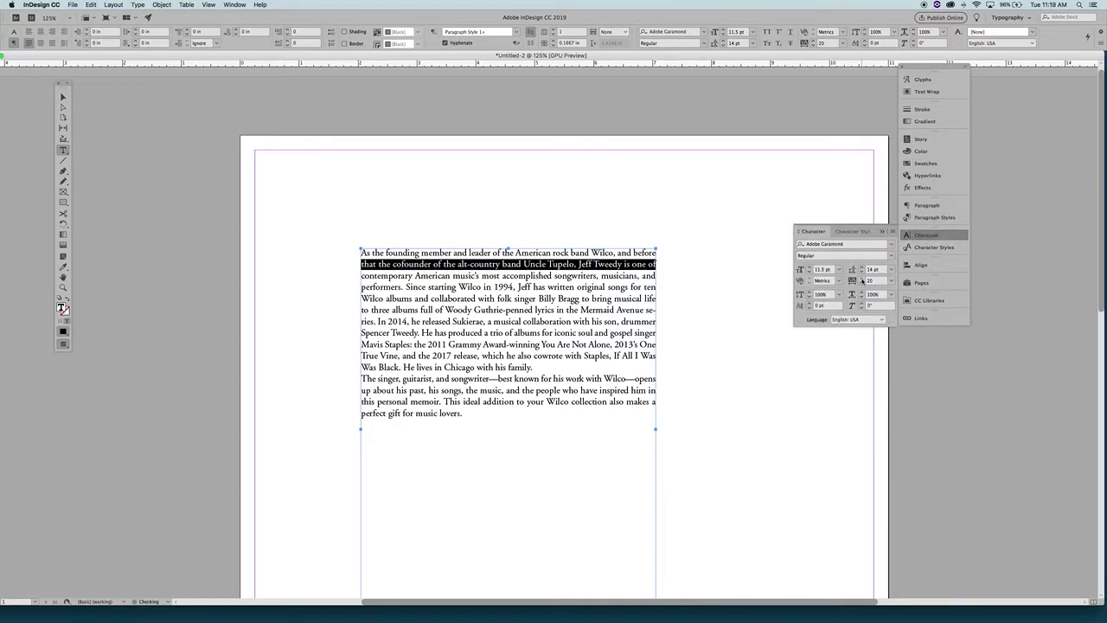
pyautogui.click(628, 264)
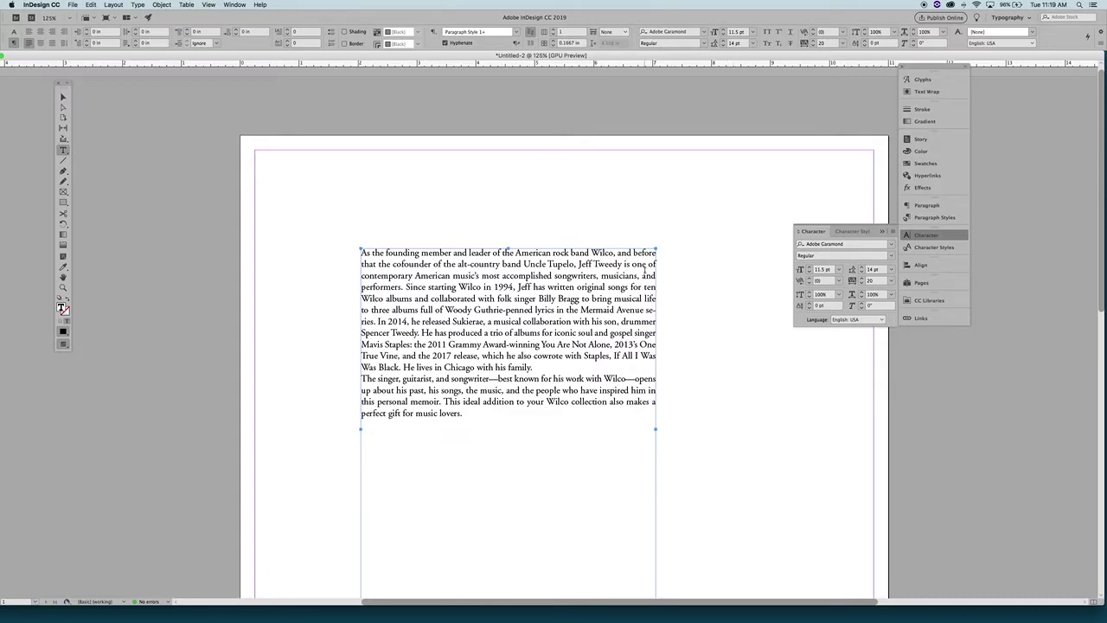
pyautogui.tripleClick(583, 264)
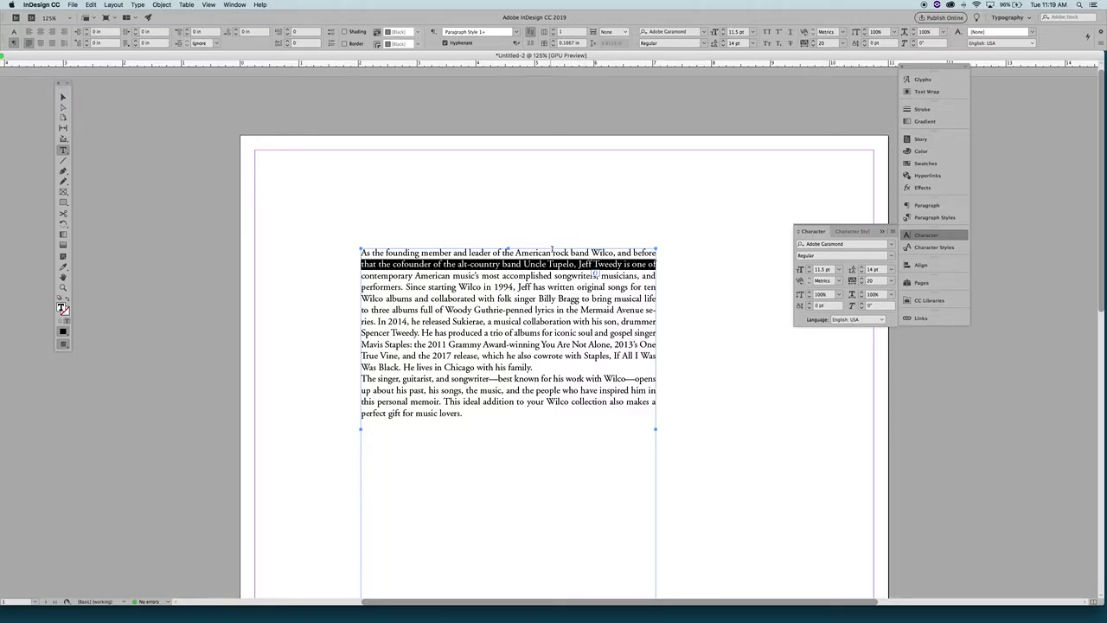
pyautogui.click(568, 264)
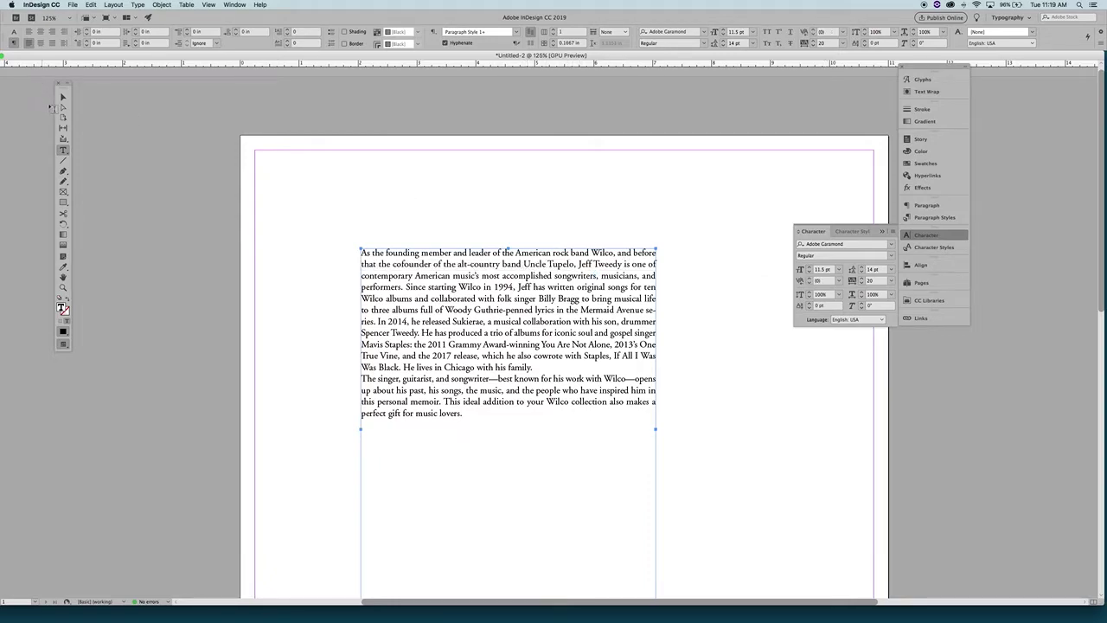
pyautogui.click(488, 206)
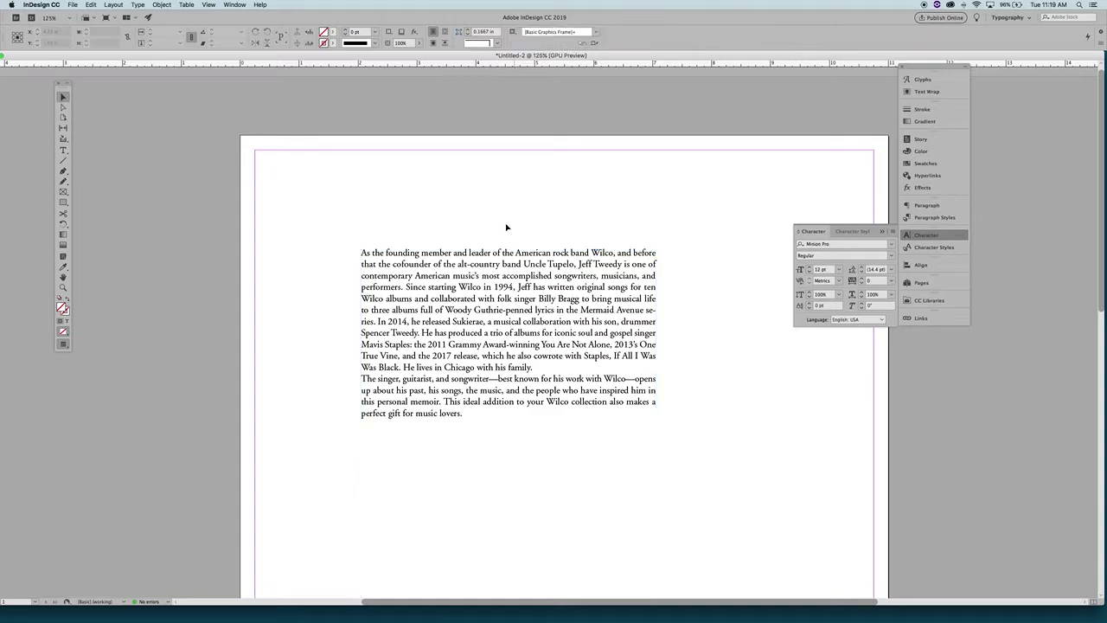
pyautogui.press('super+equal')
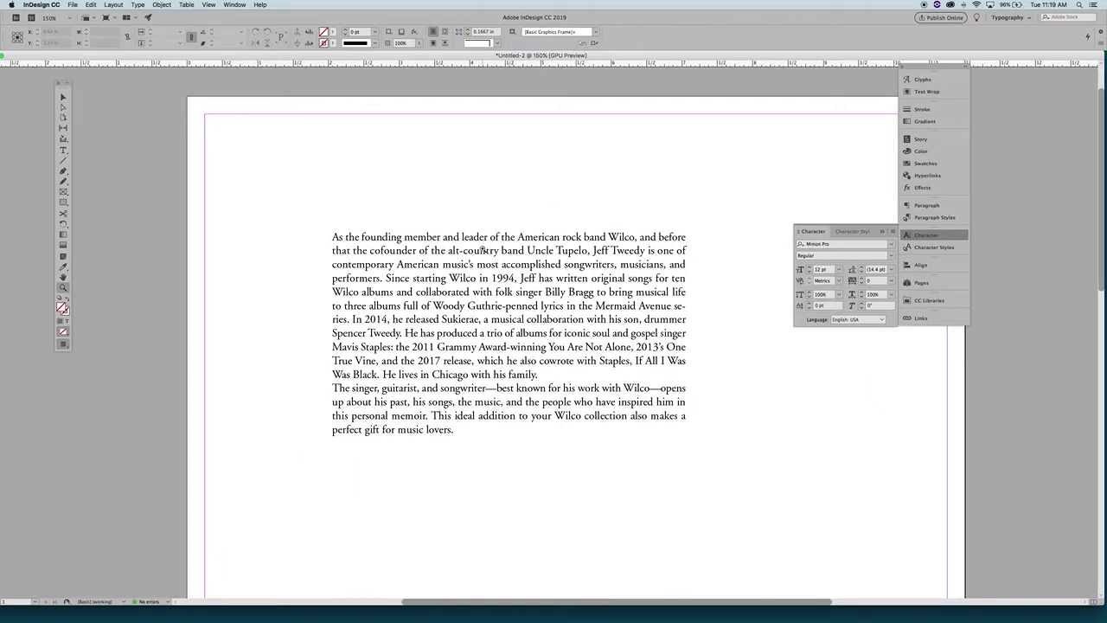
pyautogui.press('v')
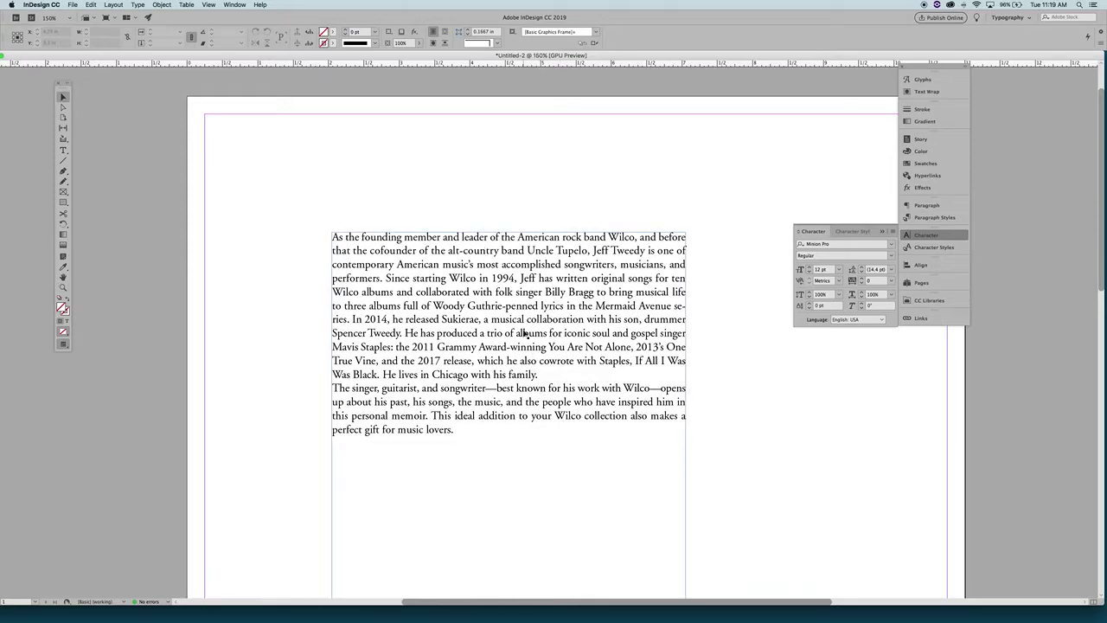
# Open the Hyphenation options of Paragraph Style 1
pyautogui.click(522, 333)
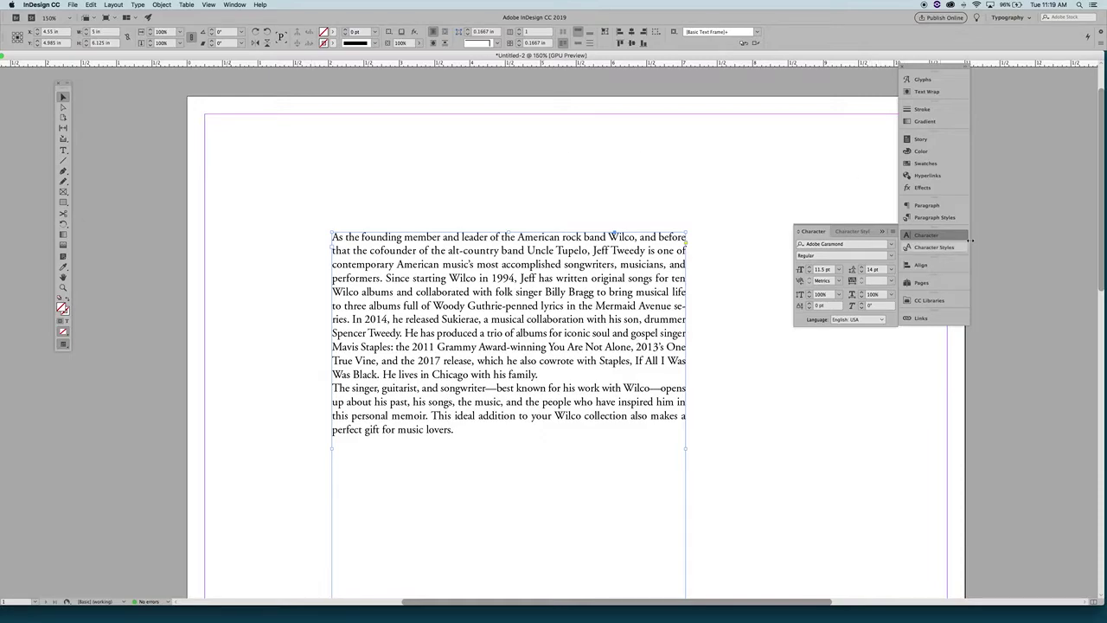
pyautogui.click(935, 217)
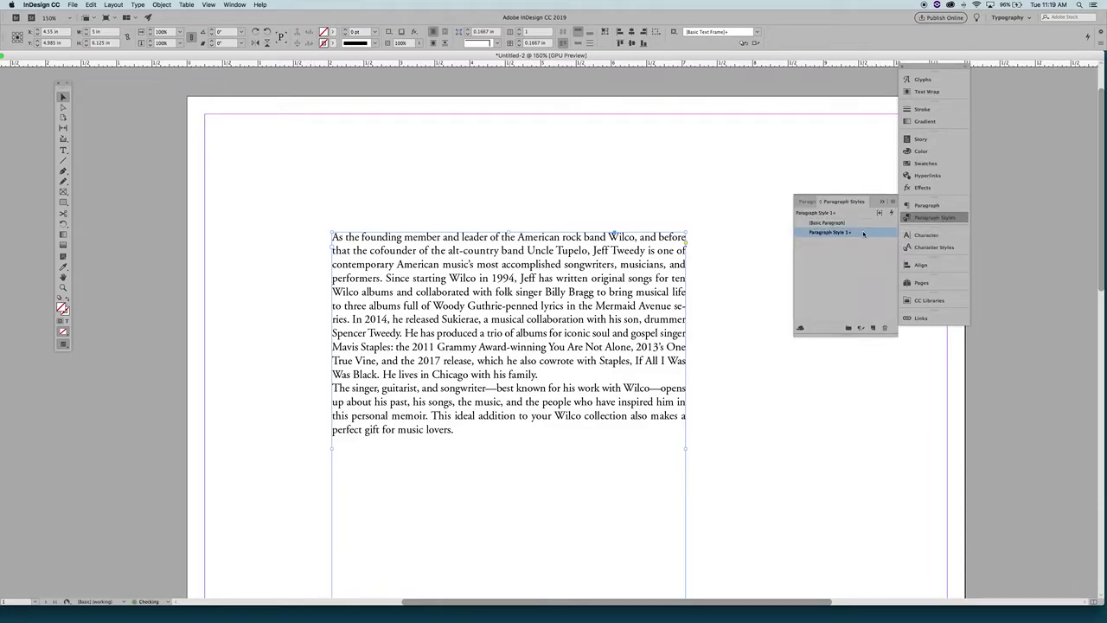
pyautogui.doubleClick(864, 234)
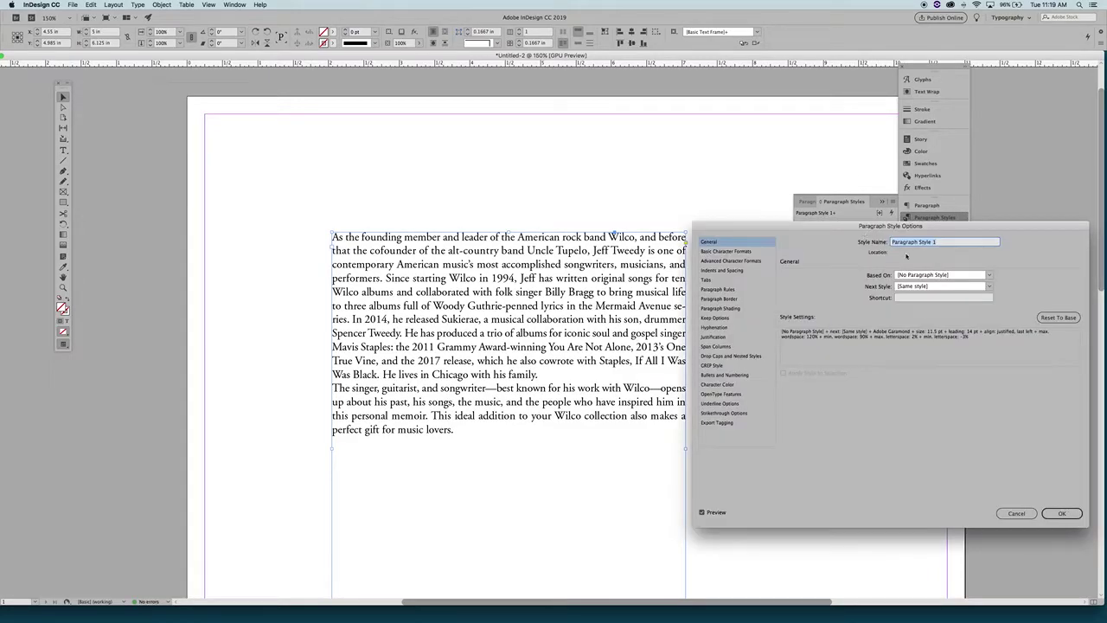
pyautogui.click(717, 328)
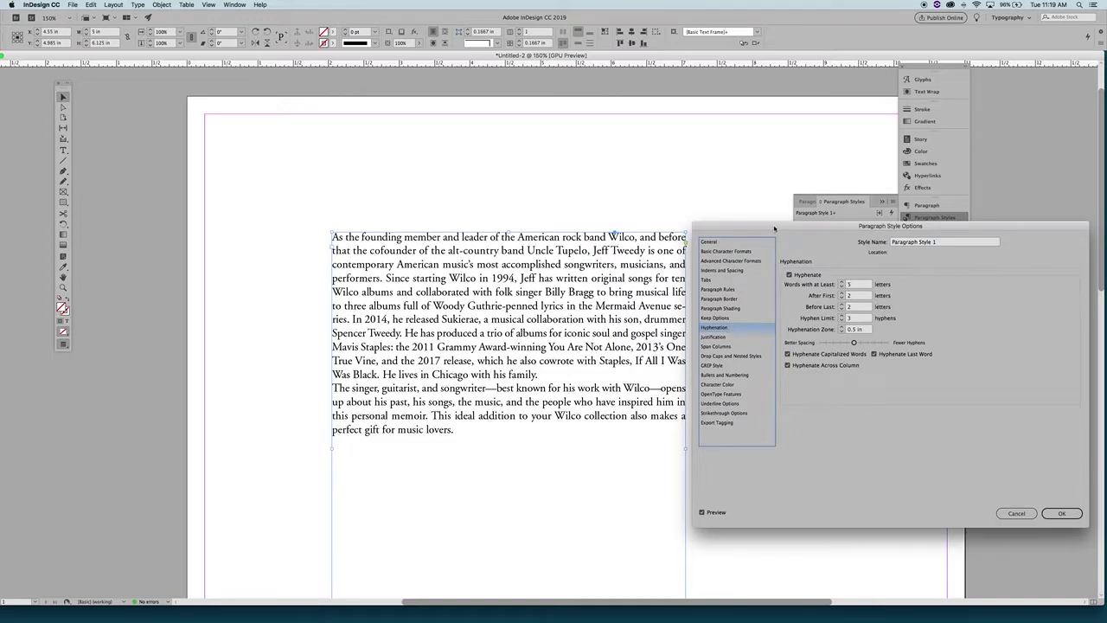
pyautogui.moveTo(774, 228); pyautogui.dragTo(863, 215)
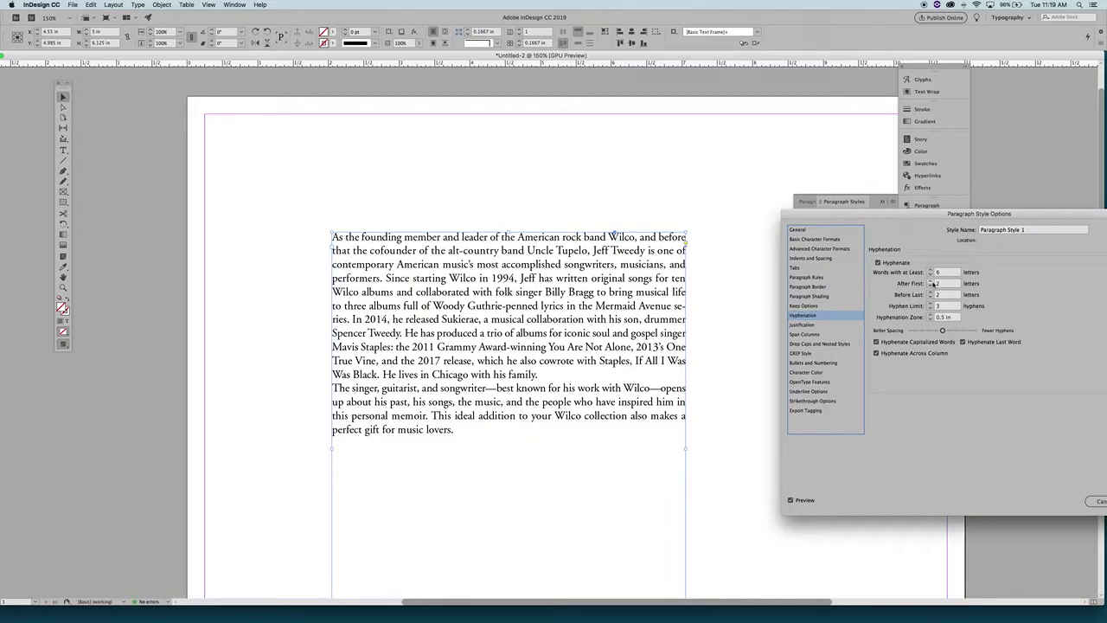
# Set hyphenation to 3 letters after first and 3 before last
pyautogui.click(930, 281)
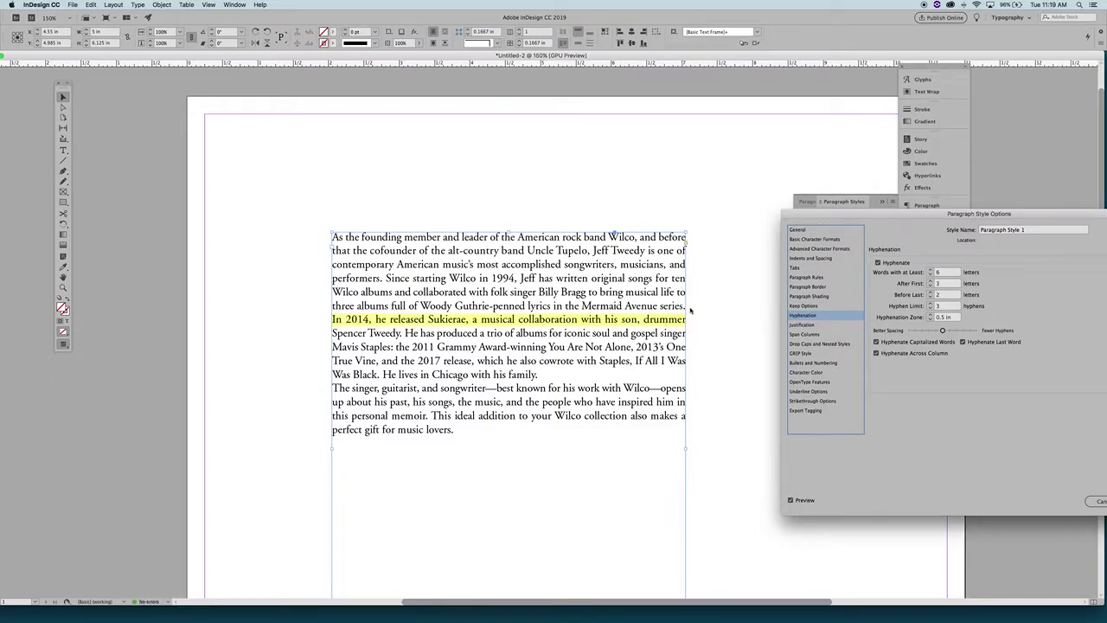
pyautogui.click(931, 287)
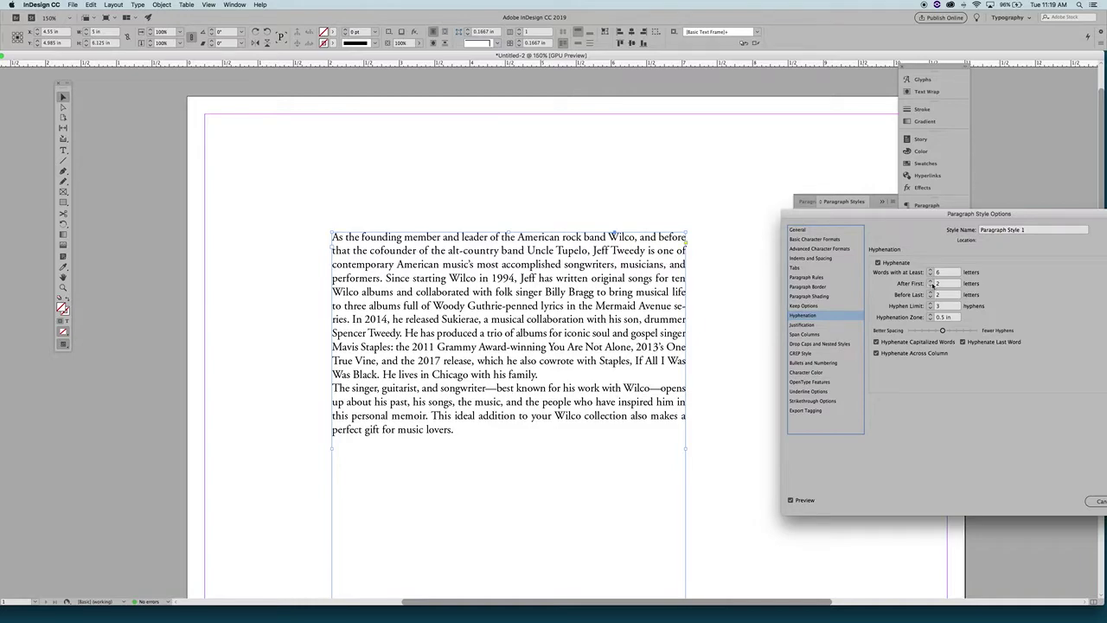
pyautogui.click(931, 282)
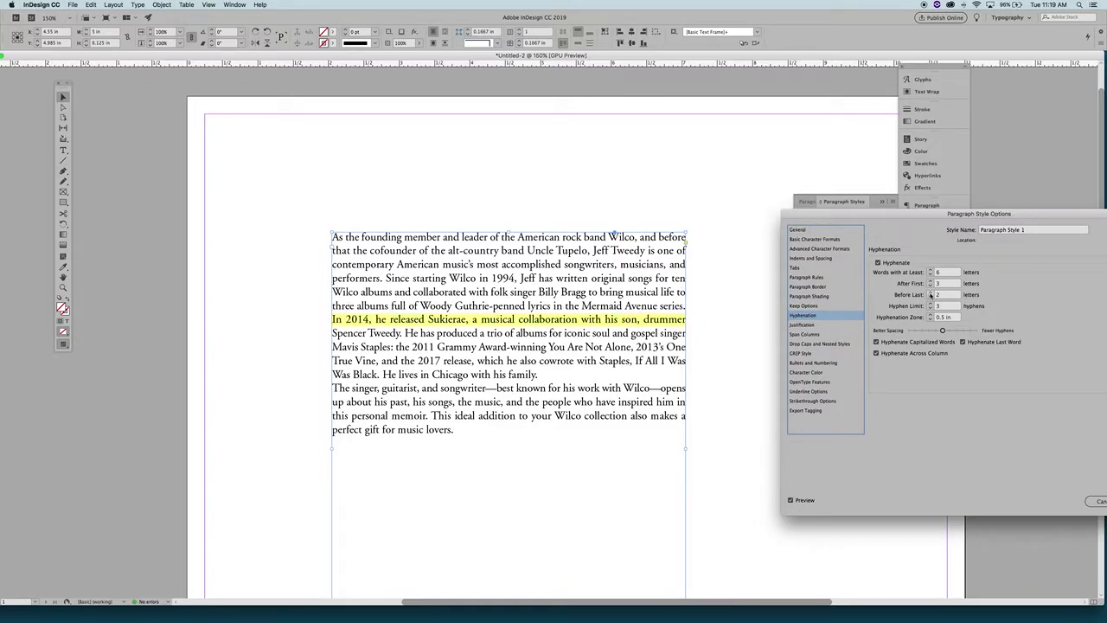
pyautogui.click(931, 292)
pyautogui.moveTo(867, 238); pyautogui.dragTo(819, 219)
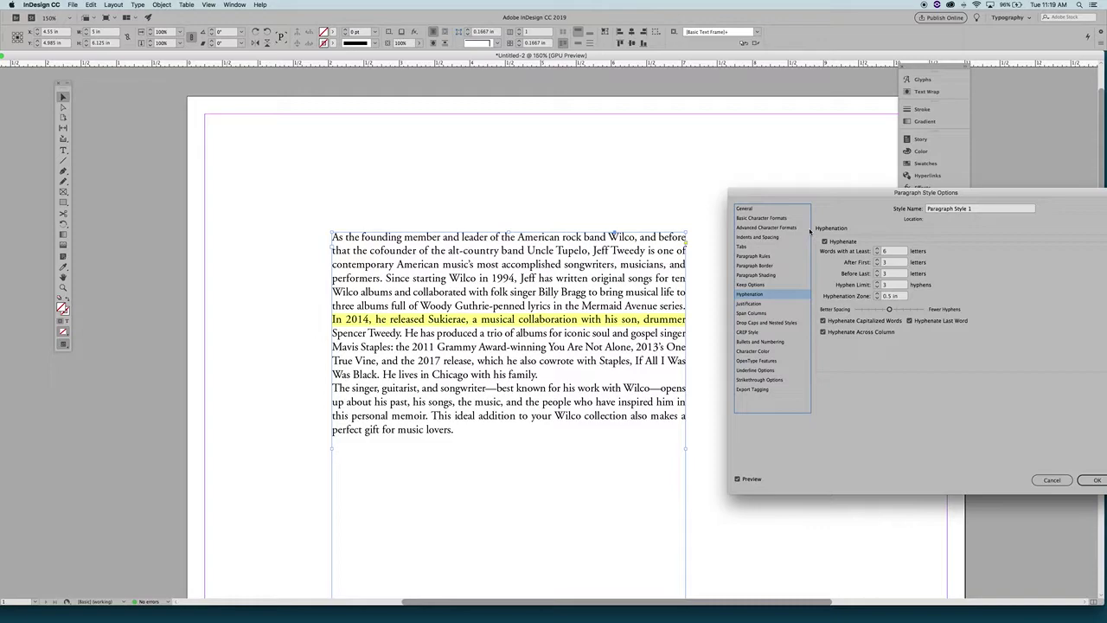
pyautogui.moveTo(797, 195); pyautogui.dragTo(787, 184)
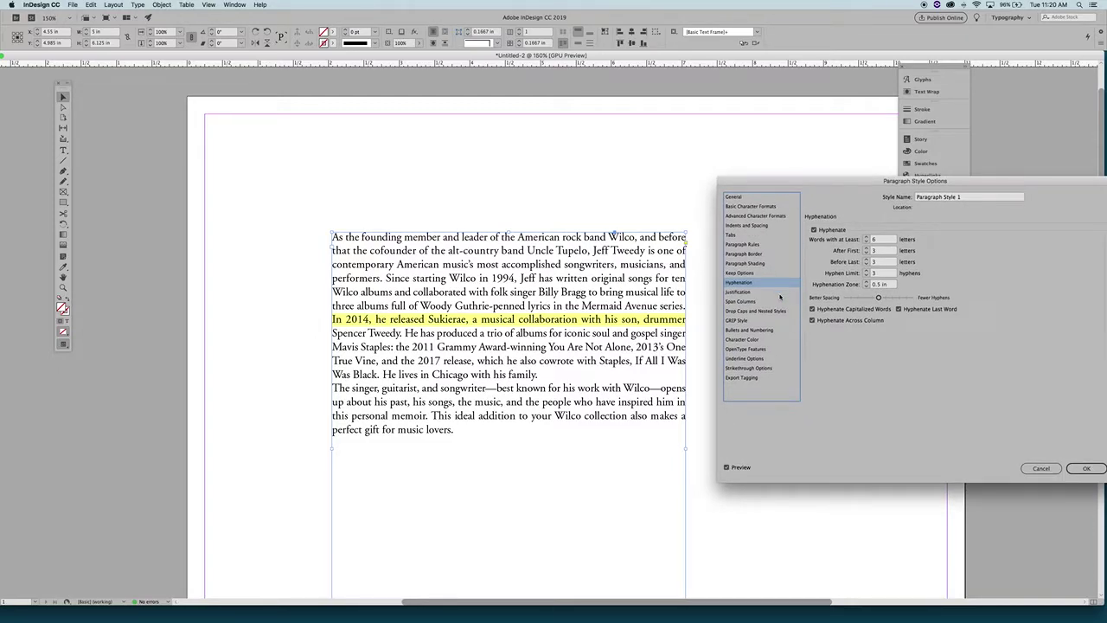
# Set the paragraph style's Space Before to 0.075 in under Indents and Spacing
pyautogui.click(747, 225)
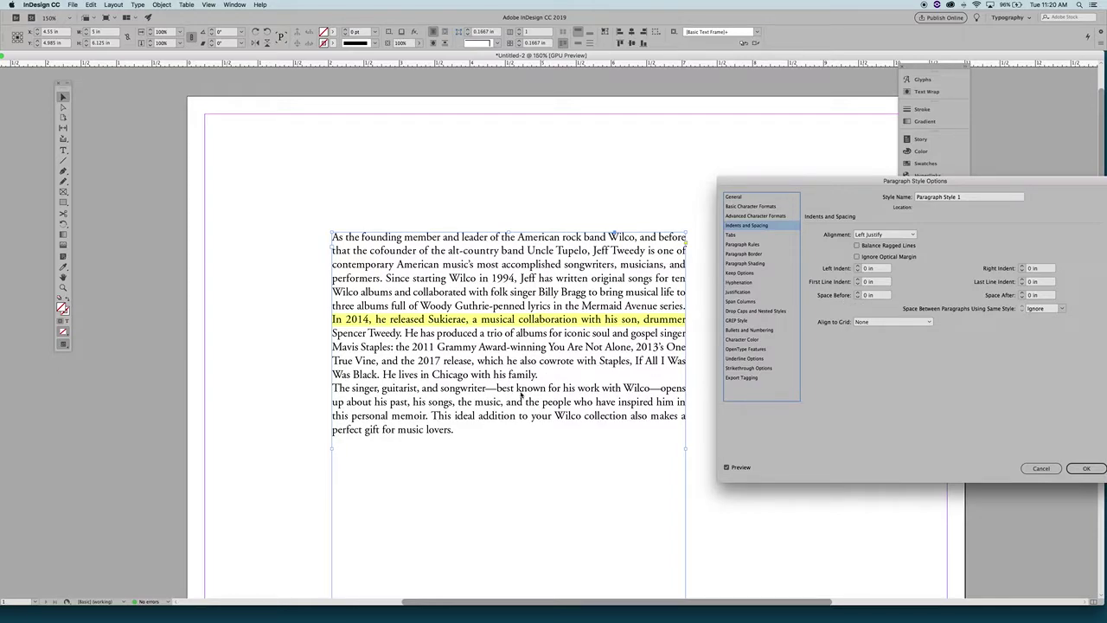
pyautogui.click(857, 293)
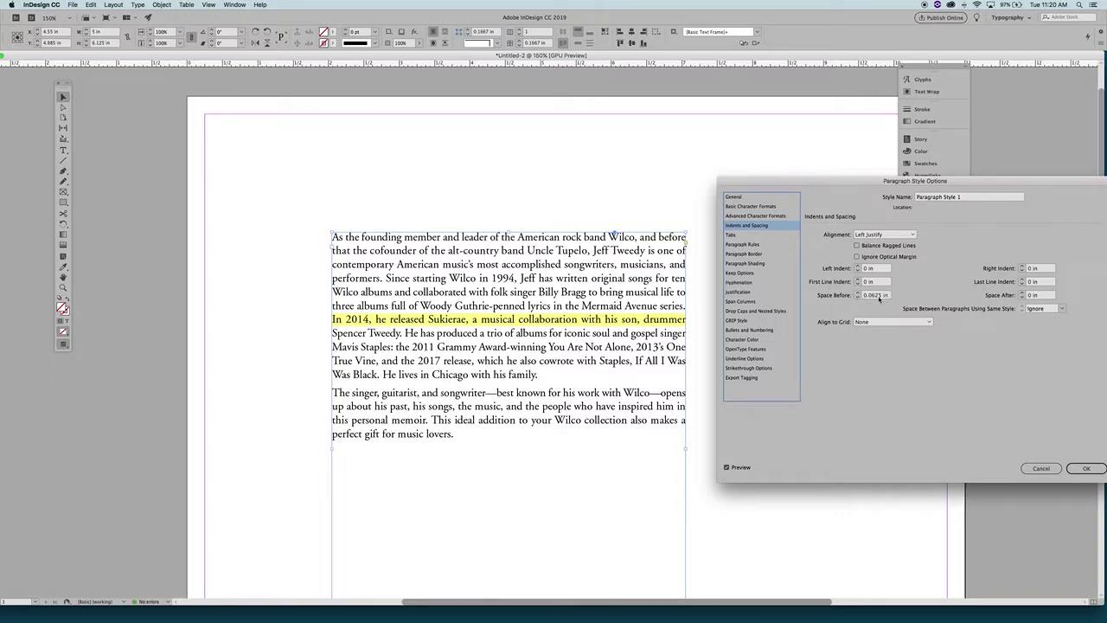
pyautogui.doubleClick(878, 298)
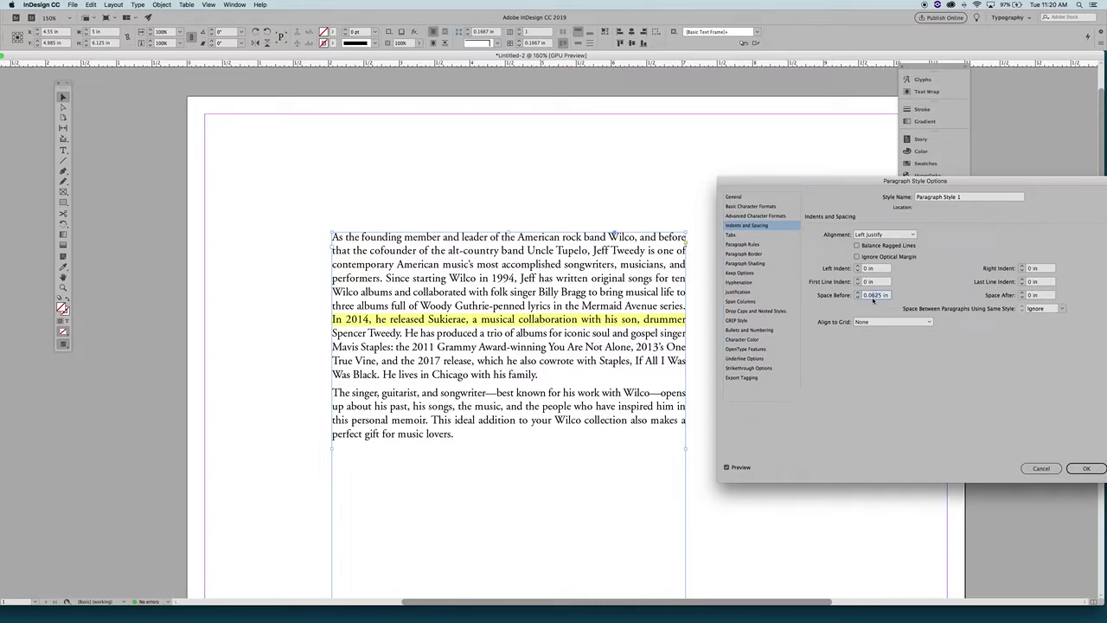
pyautogui.write('0.075')
pyautogui.click(1042, 295)
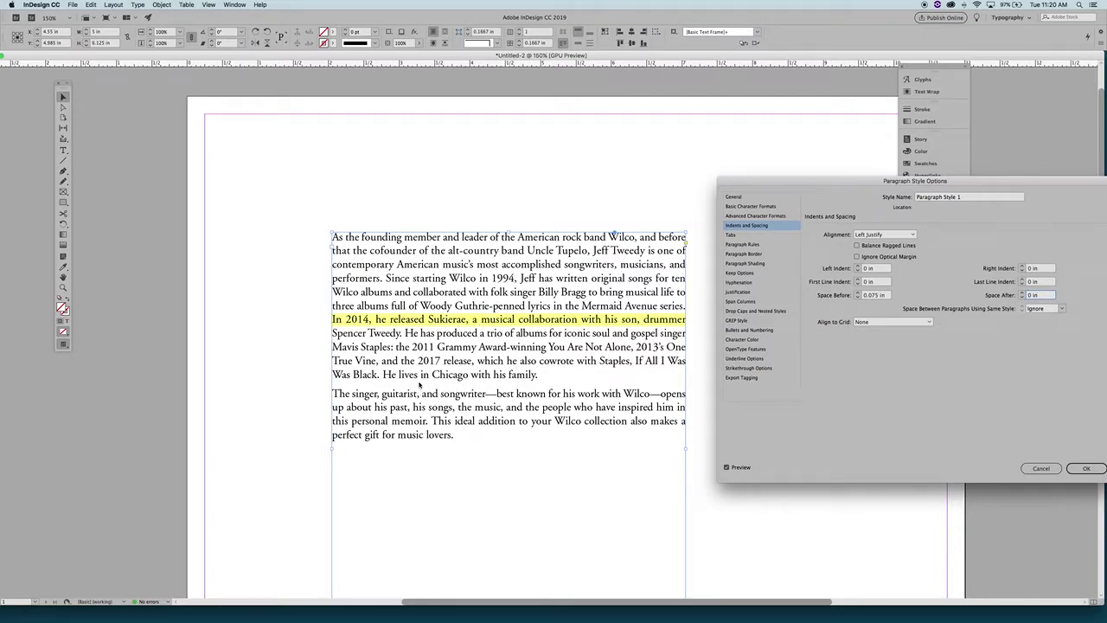
# Refine Space Before, trying 0.125 in, to about 0.115 in and confirm the style
pyautogui.click(873, 295)
pyautogui.press('BackSpace')
pyautogui.write('2')
pyautogui.click(1042, 296)
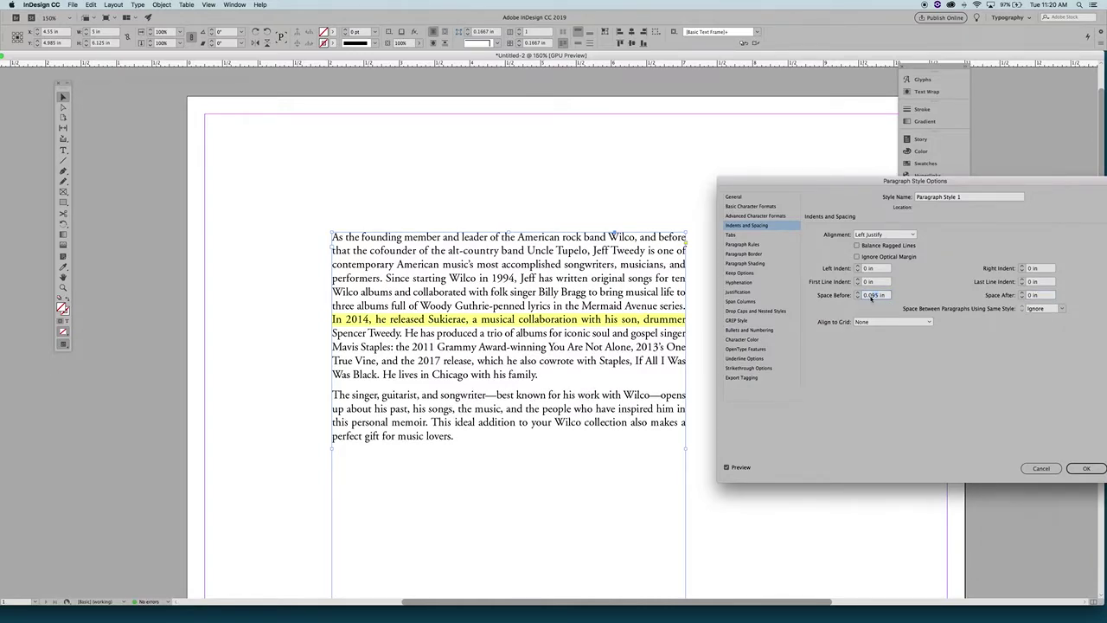
pyautogui.doubleClick(870, 298)
pyautogui.write('0.125')
pyautogui.click(1040, 296)
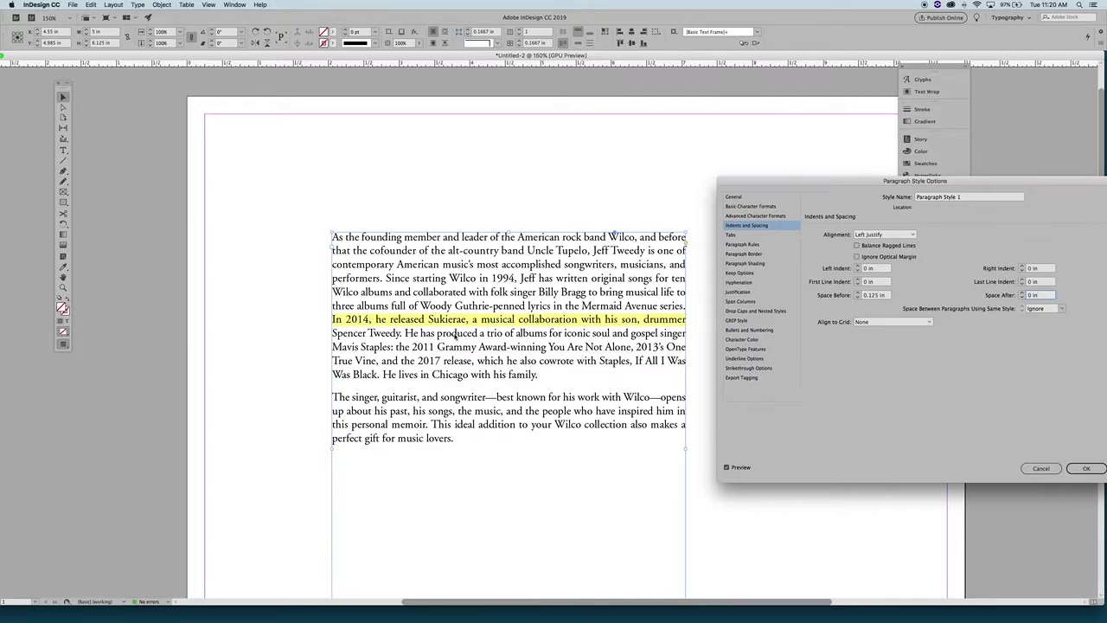
pyautogui.click(876, 295)
pyautogui.click(1038, 295)
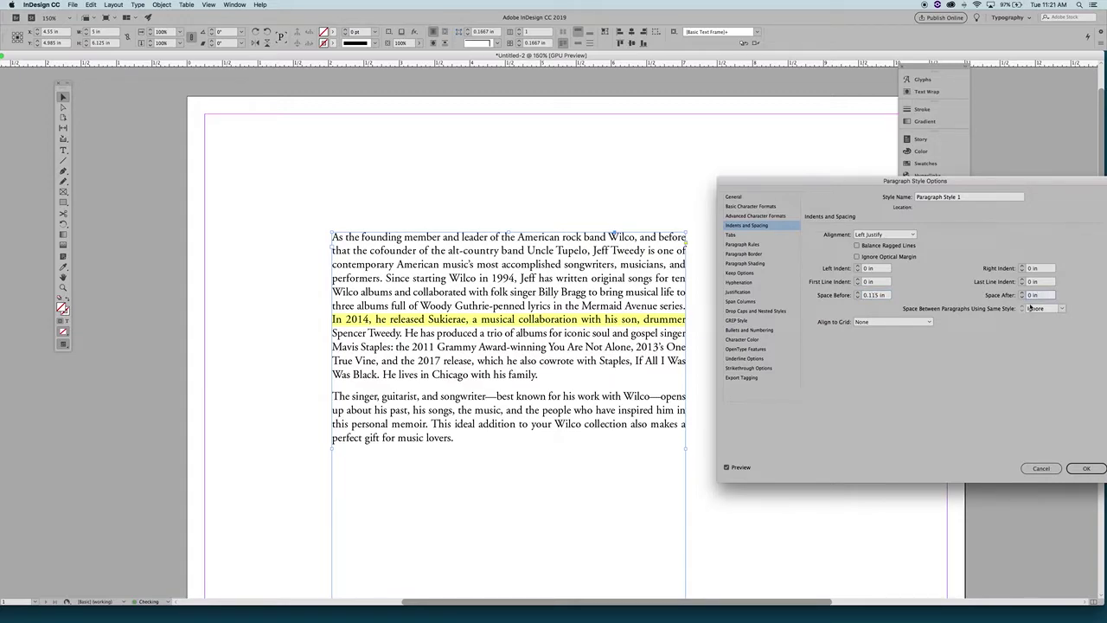
pyautogui.click(1087, 468)
# Set tracking to 10 on the line beginning 'In 2014', then deselect the frame
pyautogui.click(63, 150)
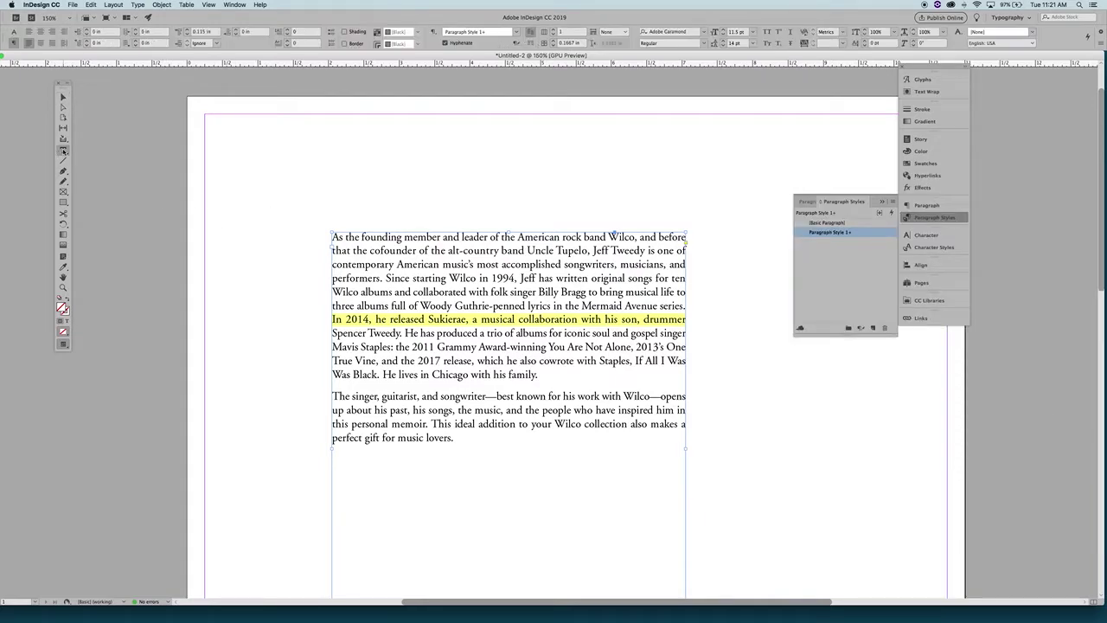
pyautogui.click(674, 306)
pyautogui.tripleClick(475, 319)
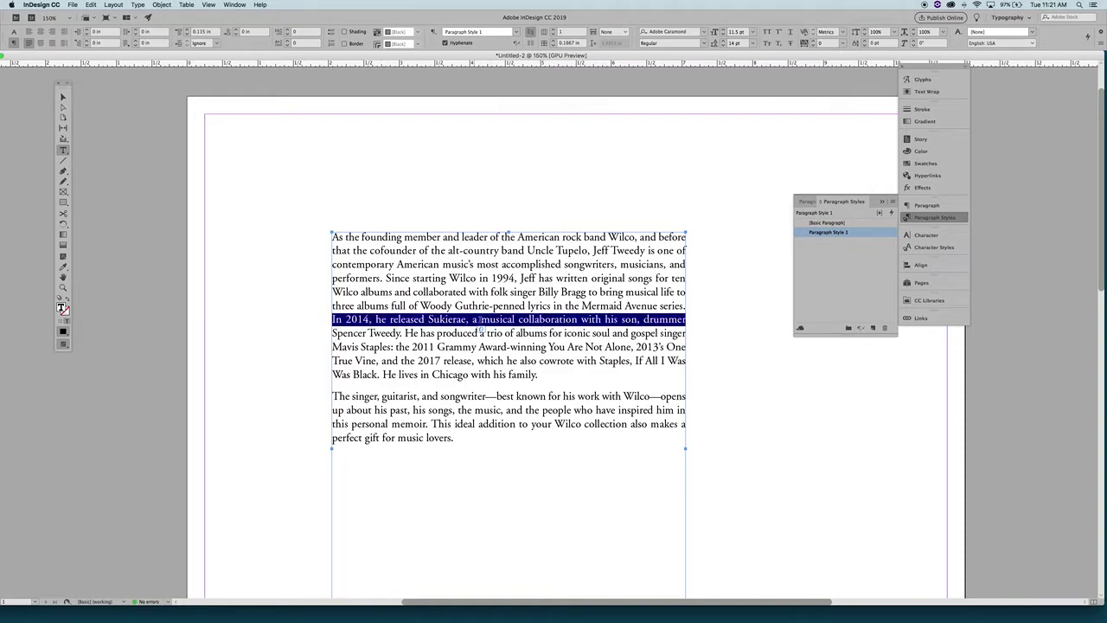
pyautogui.click(933, 237)
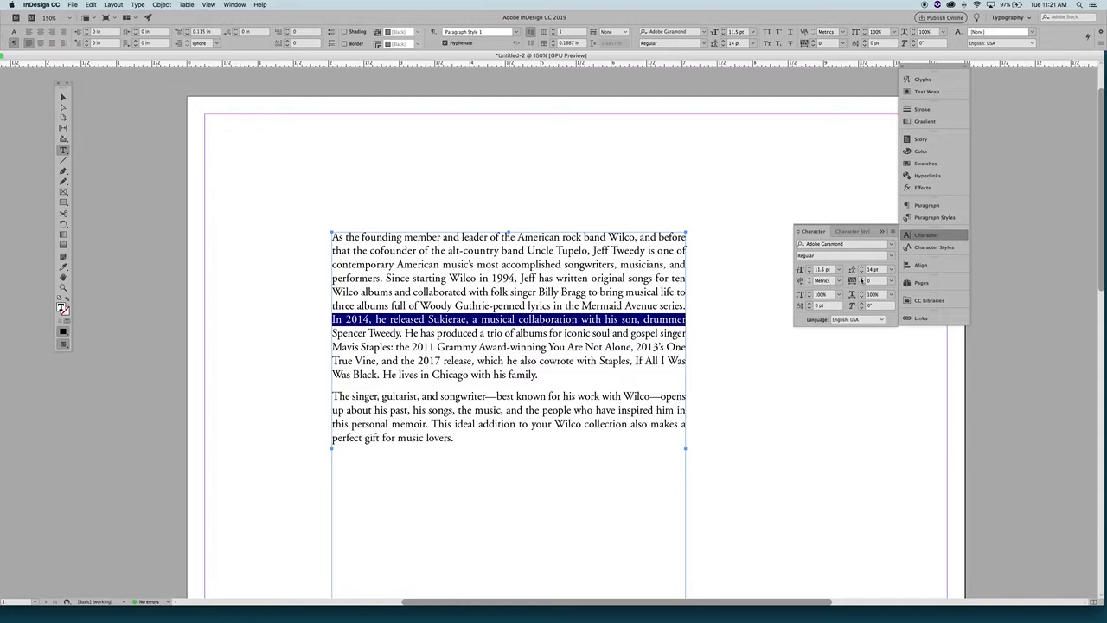
pyautogui.click(862, 278)
pyautogui.click(645, 338)
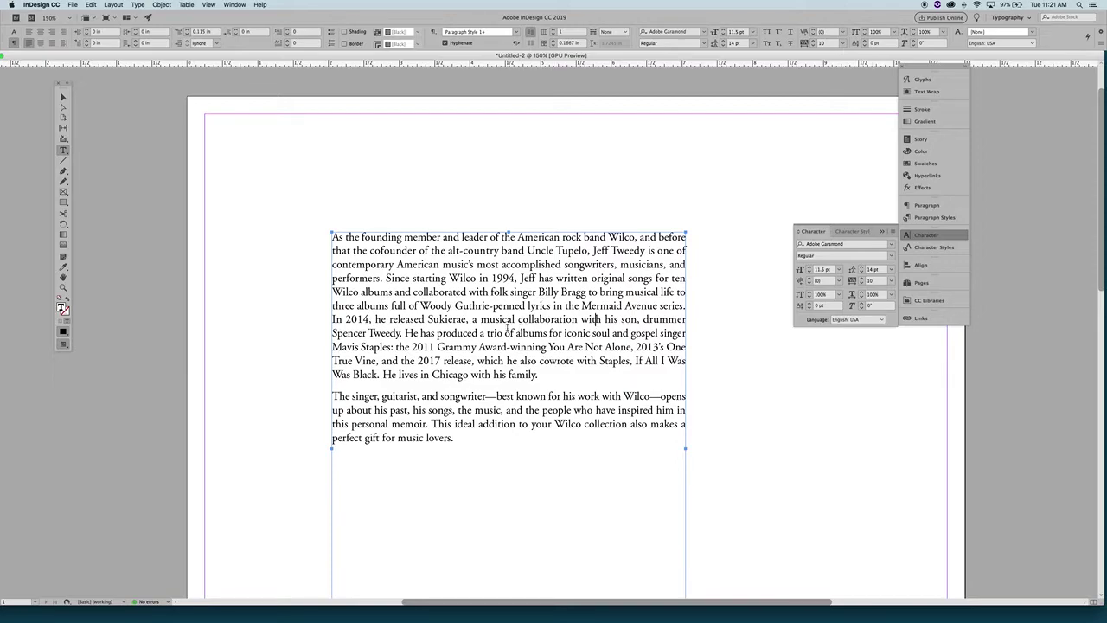
pyautogui.click(62, 96)
pyautogui.click(224, 189)
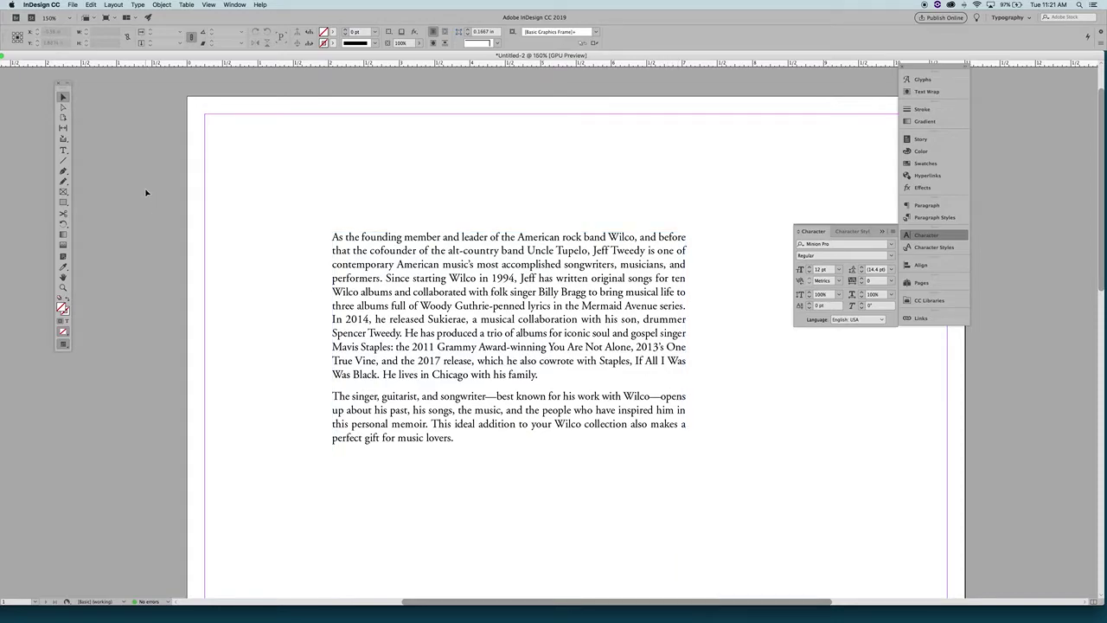
# Insert a forced line break so 'One' starts the next line of the first paragraph
pyautogui.click(62, 150)
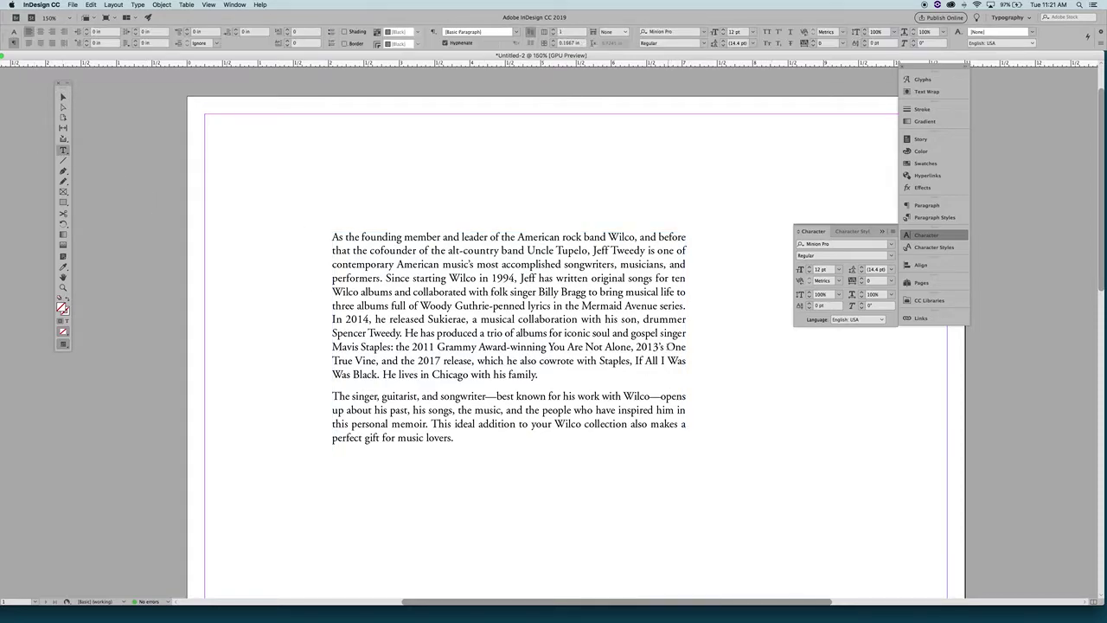
pyautogui.click(668, 346)
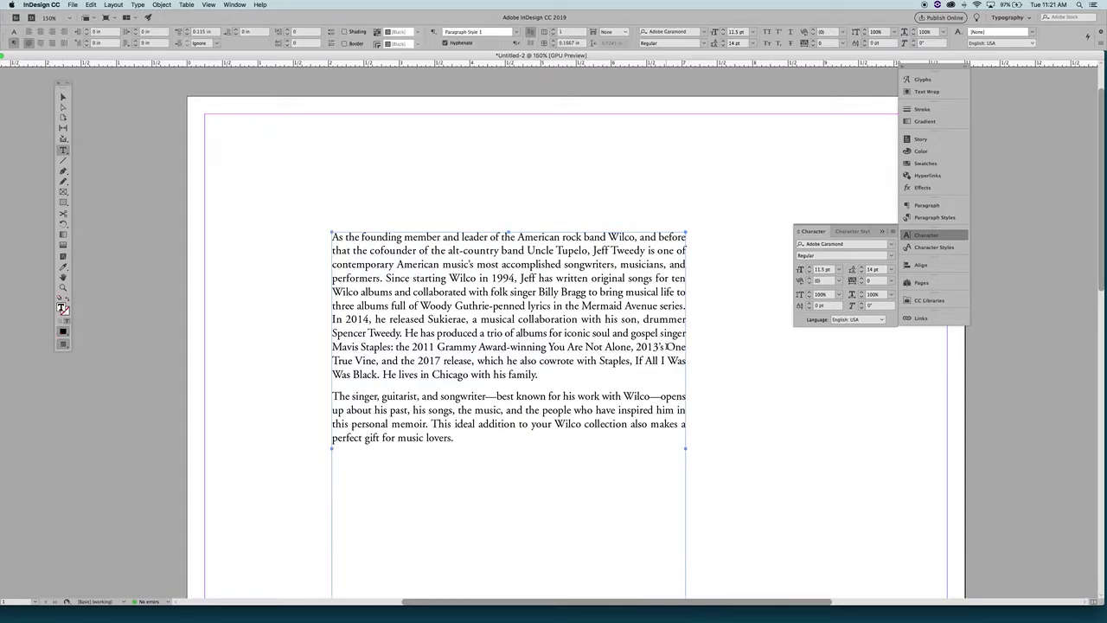
pyautogui.hotkey('shift', 'Return')
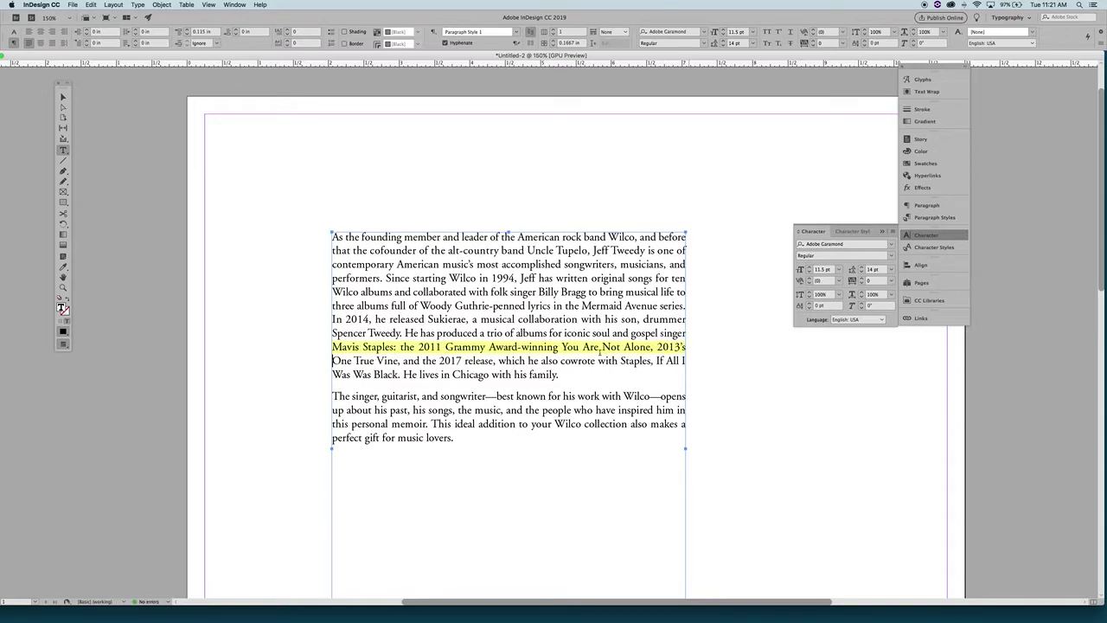
# Loosen the 'Mavis Staples' line's tracking to 10, then 20, clearing its violation
pyautogui.doubleClick(535, 348)
pyautogui.tripleClick(535, 347)
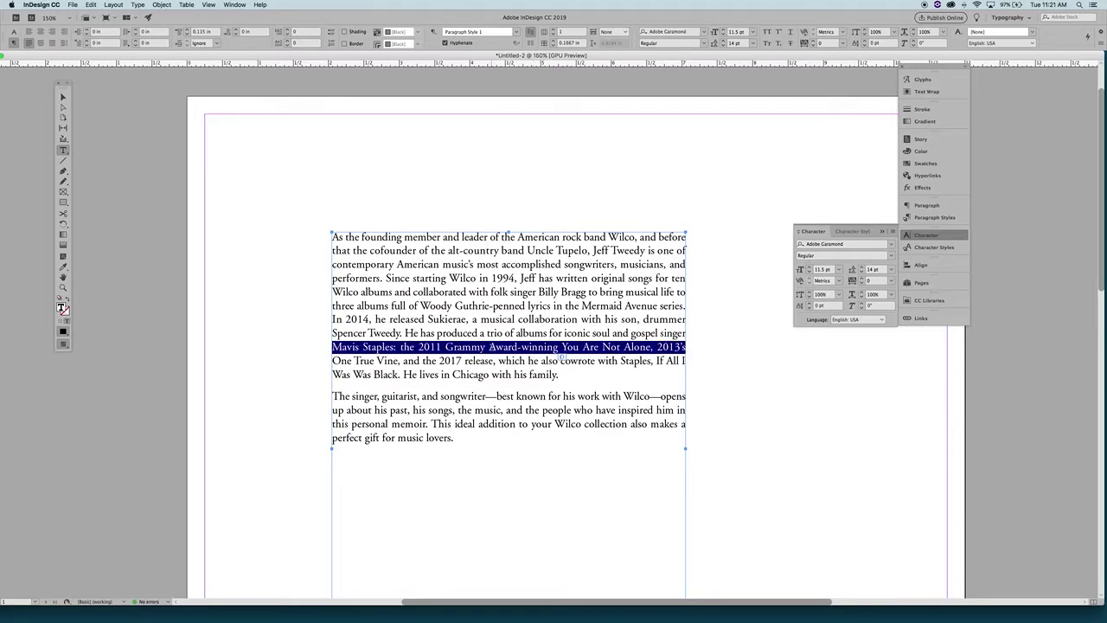
pyautogui.click(561, 350)
pyautogui.tripleClick(521, 349)
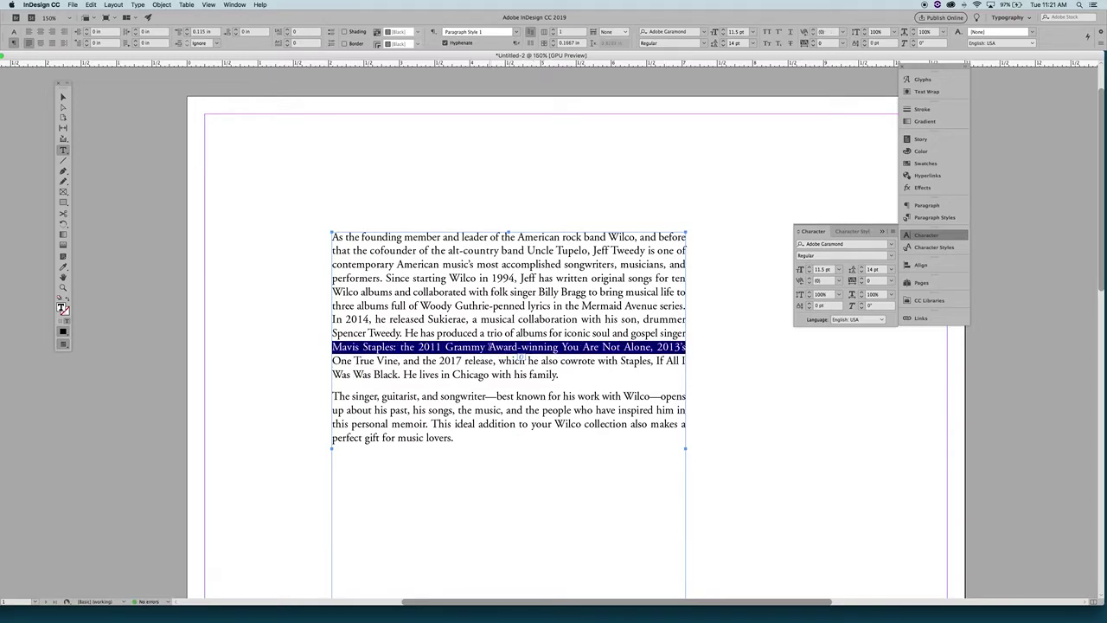
pyautogui.click(862, 278)
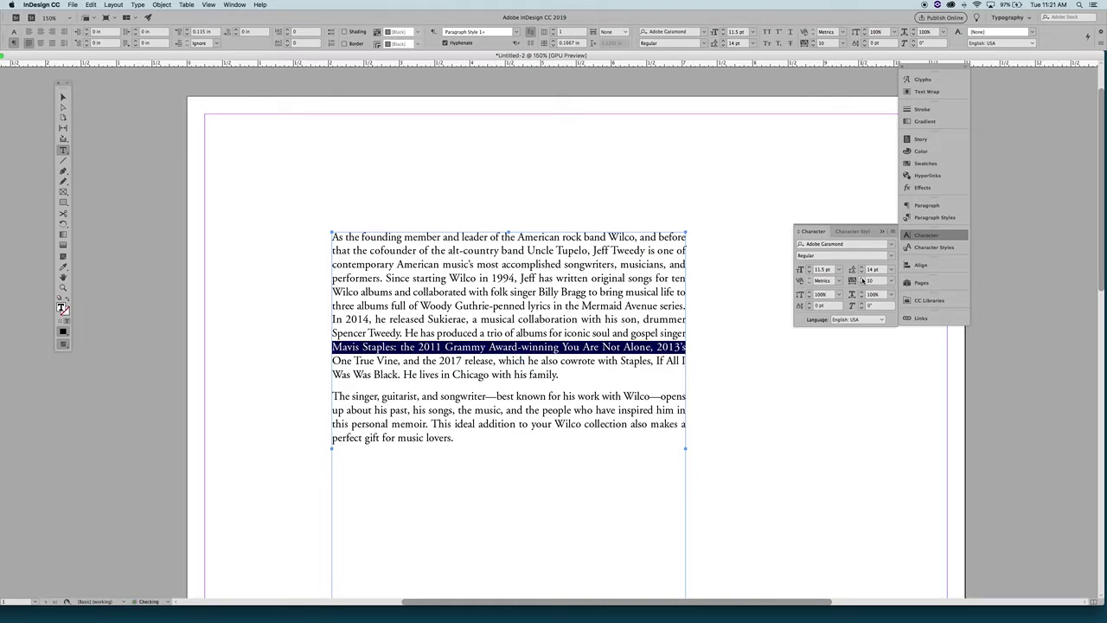
pyautogui.click(537, 348)
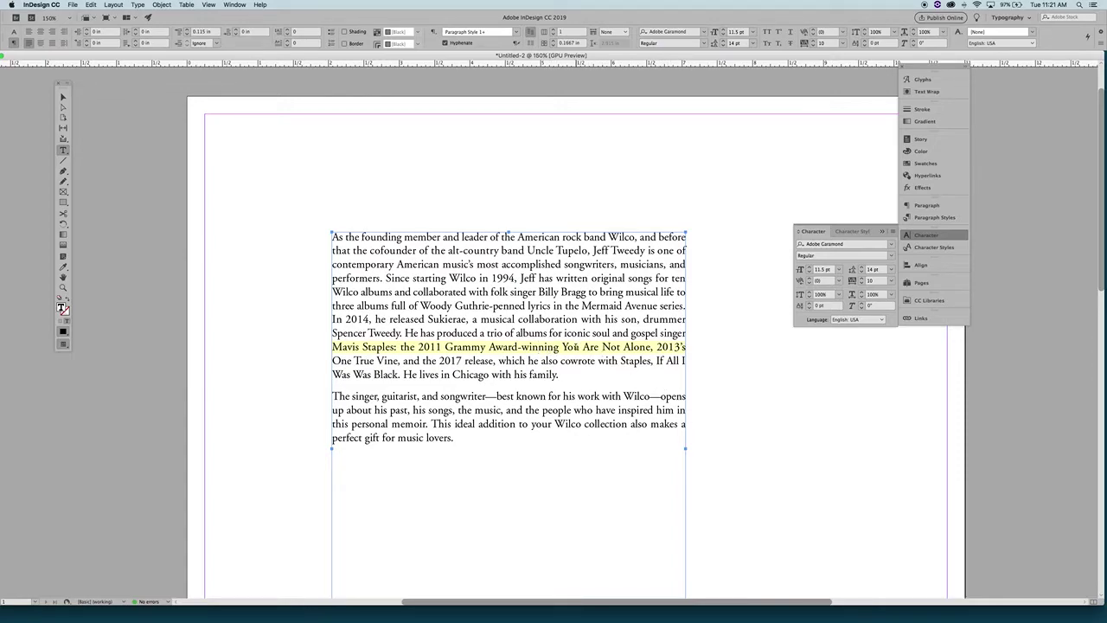
pyautogui.tripleClick(576, 347)
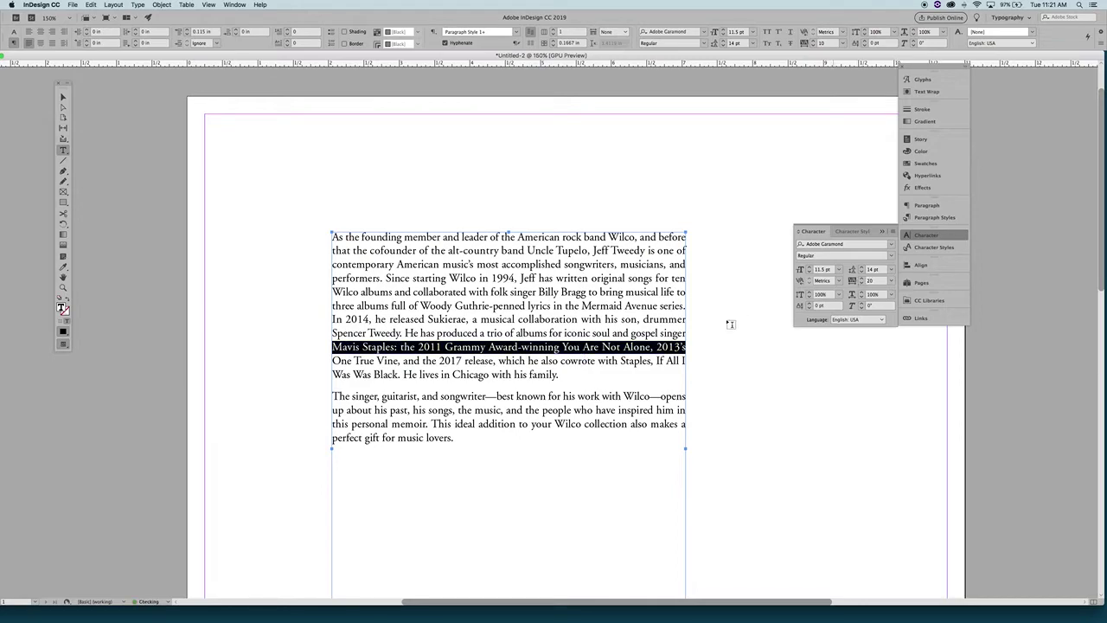
pyautogui.click(633, 347)
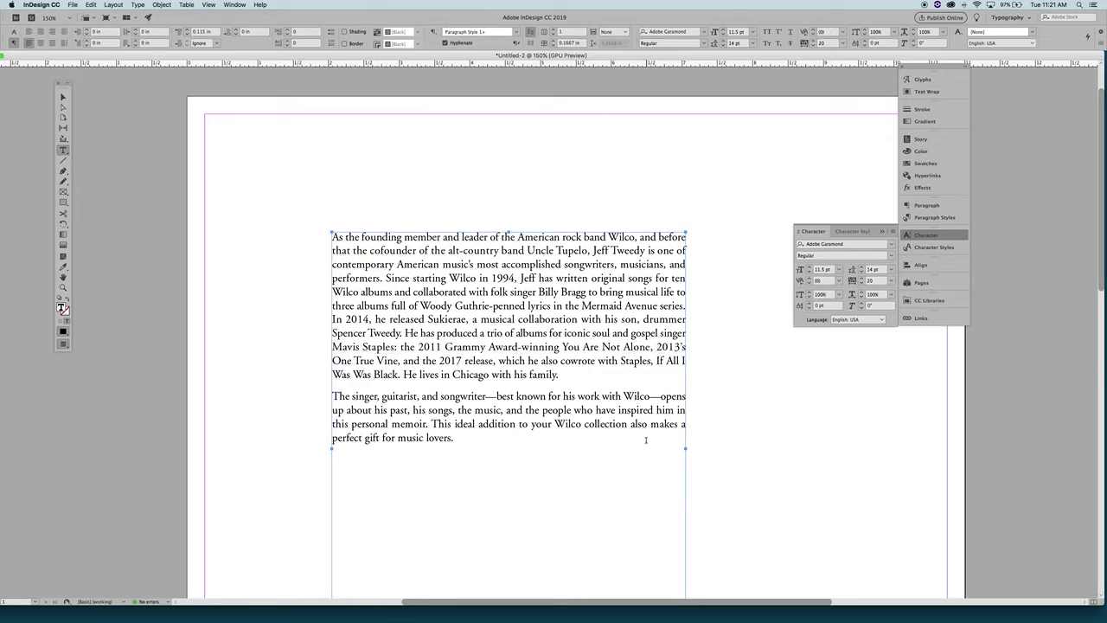
pyautogui.click(47, 4)
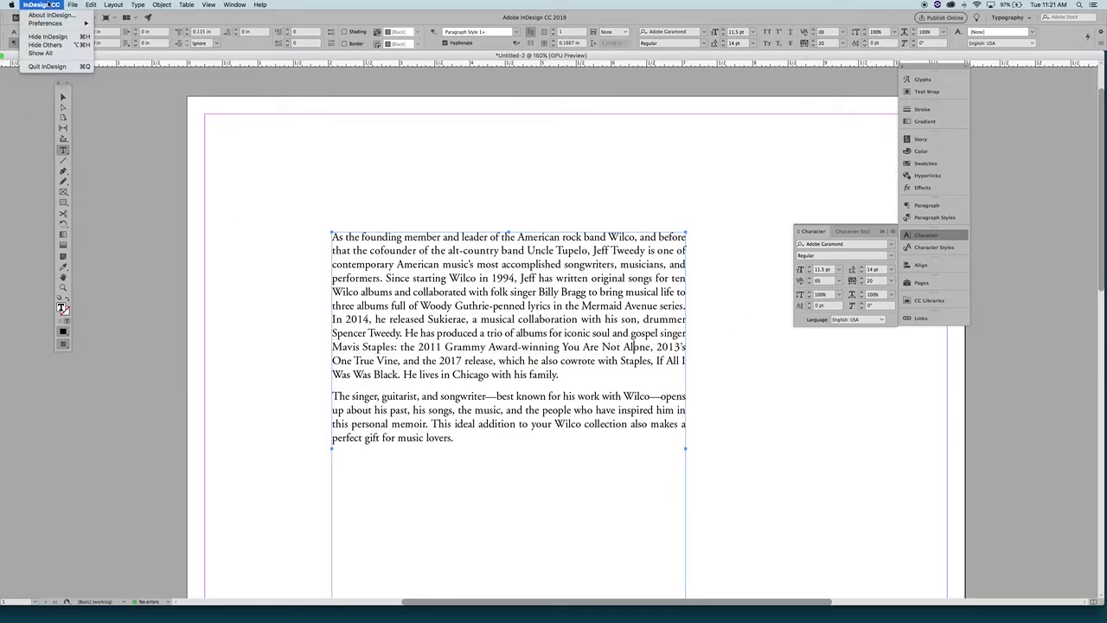
pyautogui.moveTo(57, 23)
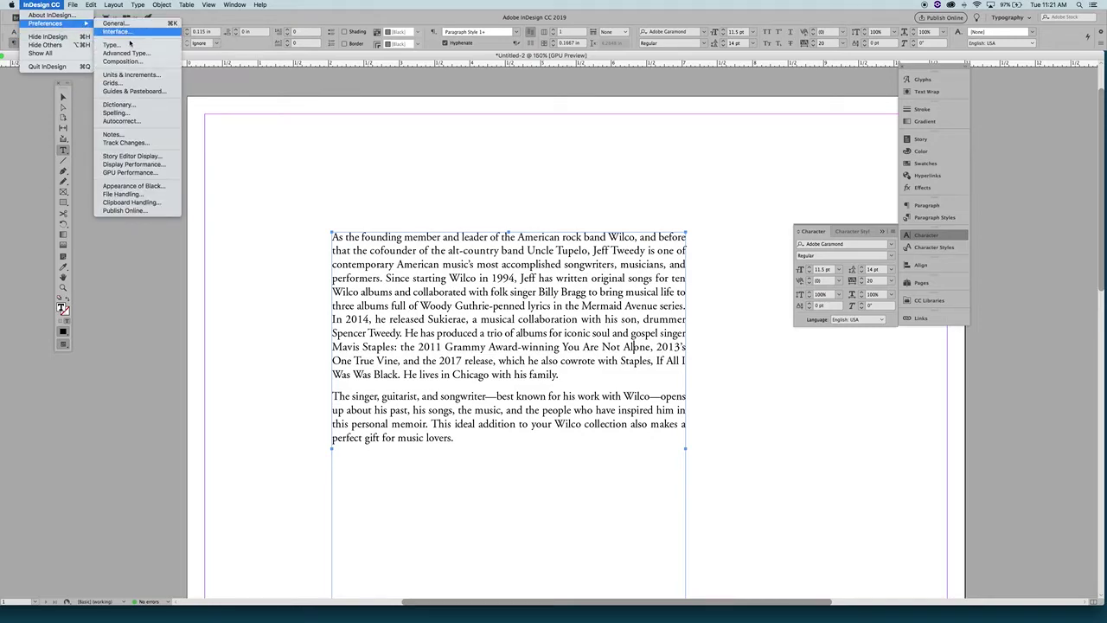
pyautogui.click(132, 62)
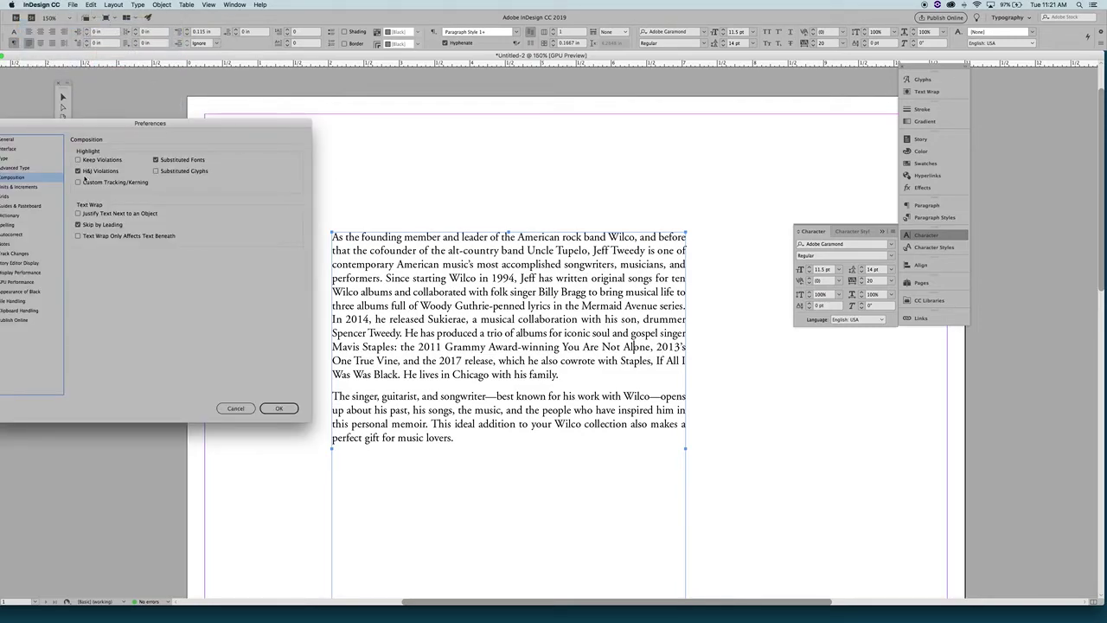
pyautogui.click(279, 408)
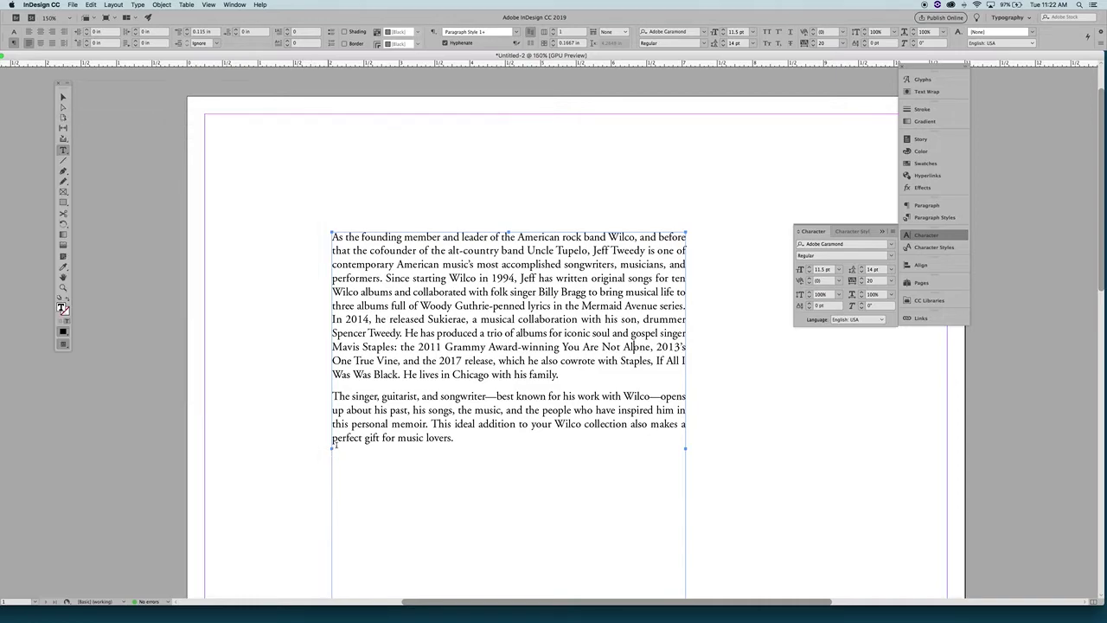
pyautogui.click(62, 96)
pyautogui.click(249, 160)
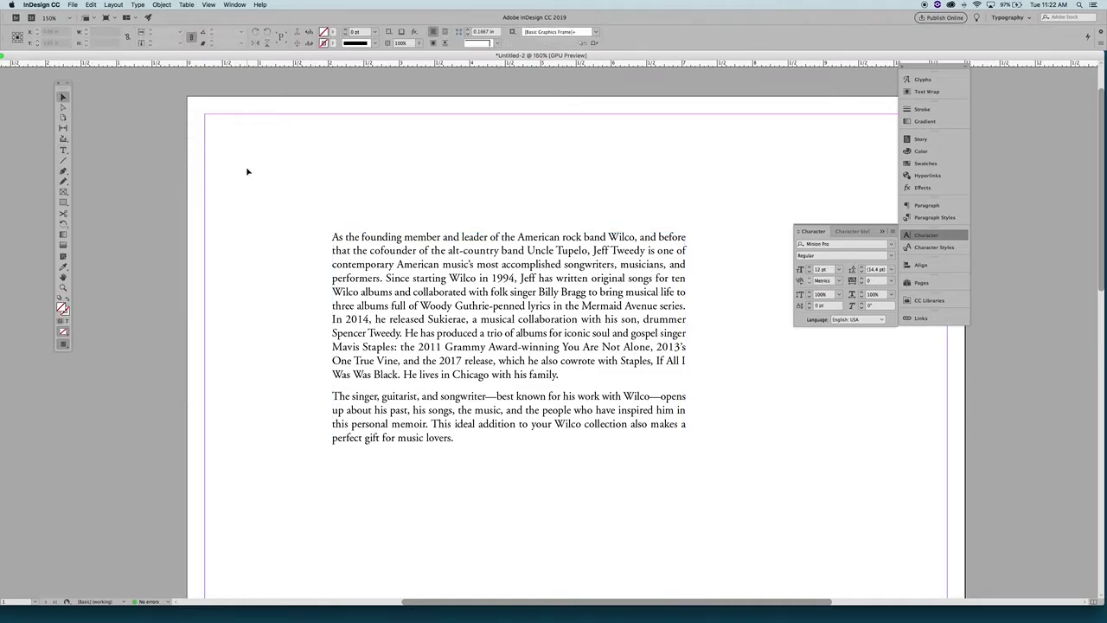